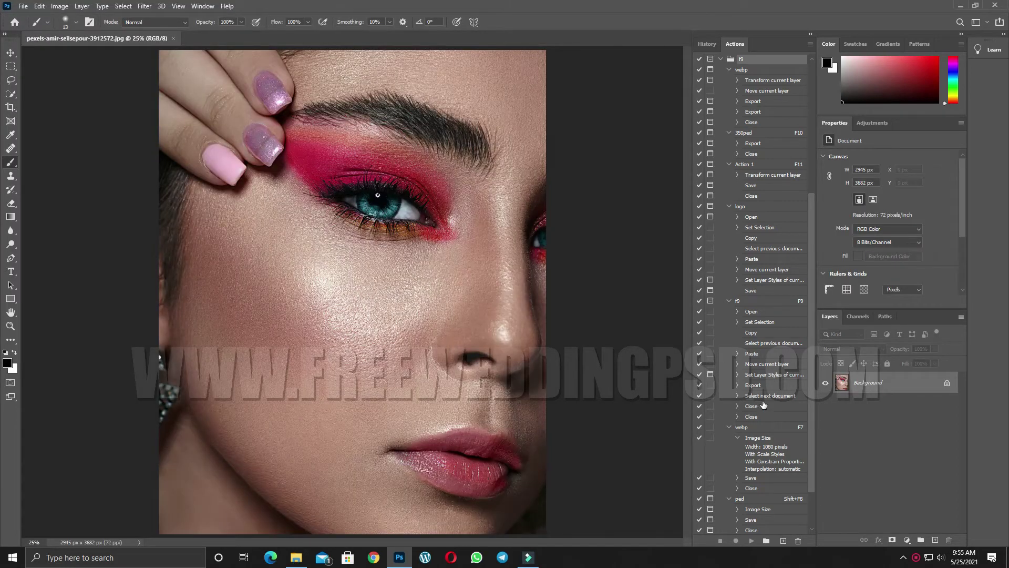
Step: Load the Katwalk .atn file from SSC-KL-KATWALK-CS2-CC > PS CS2-CC into Photoshop
scroll(764, 404, down, 2)
scroll(751, 448, down, 1)
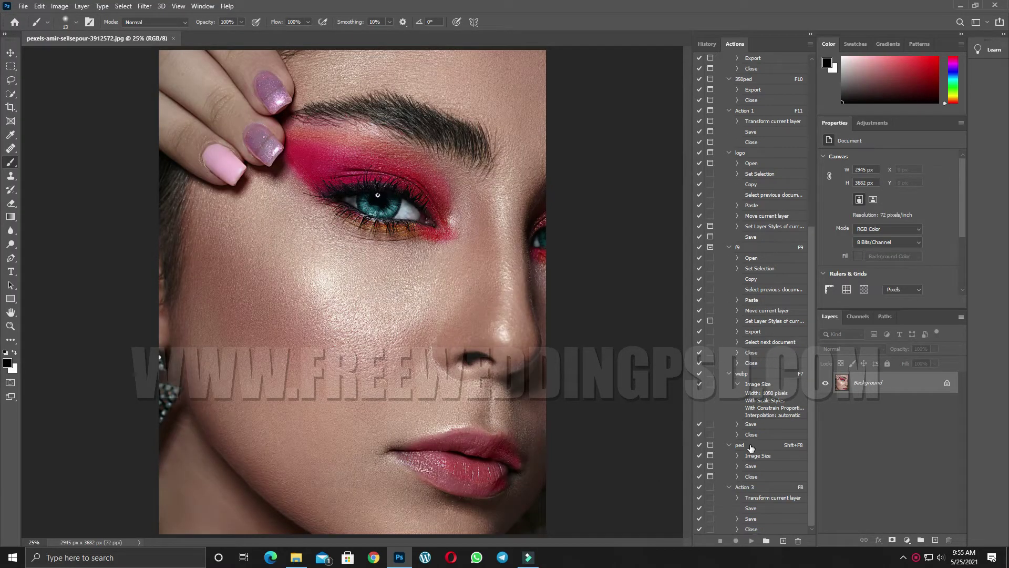
click(296, 557)
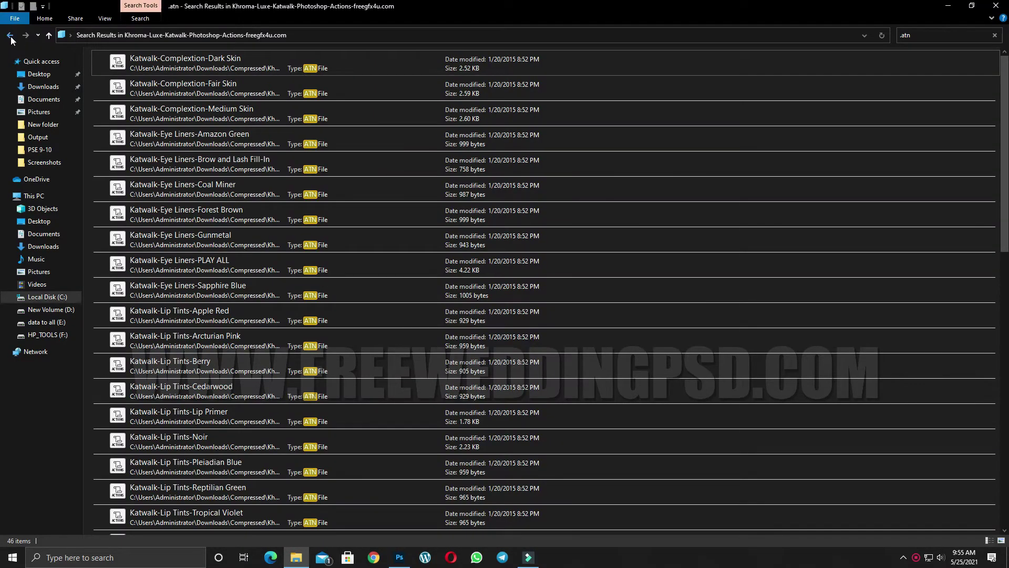
click(11, 37)
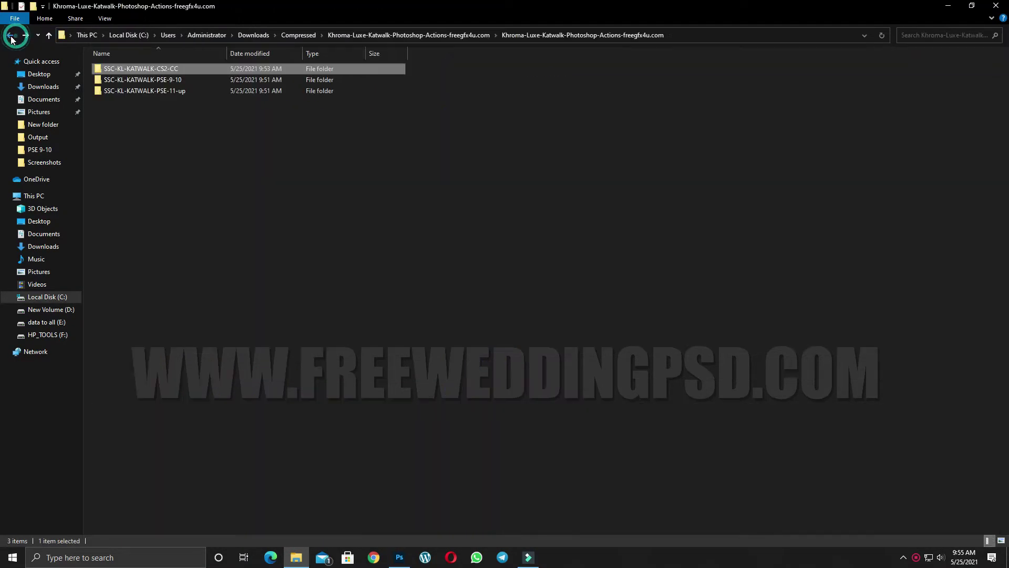
double_click(216, 69)
double_click(138, 67)
double_click(138, 67)
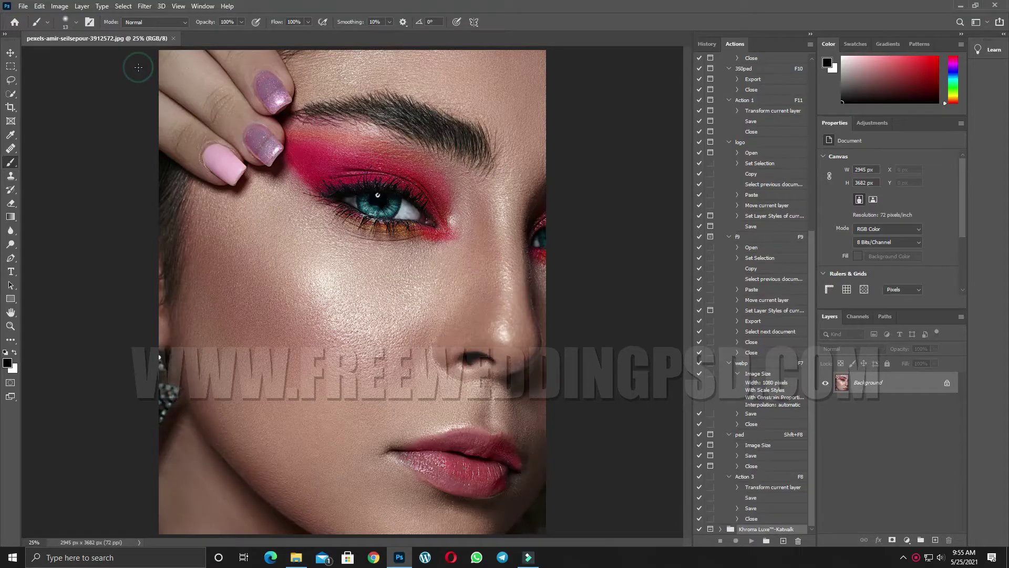
Step: Run the Fair Skin Correctors action from the Khroma Luxe-Katwalk set on the portrait
click(720, 528)
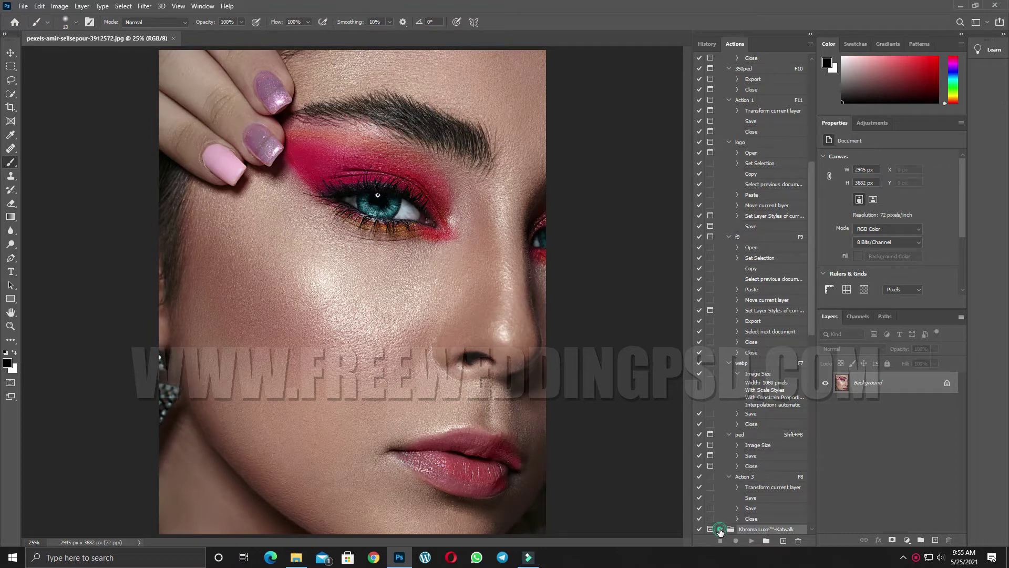
scroll(765, 483, down, 3)
scroll(764, 484, down, 3)
scroll(767, 481, down, 3)
scroll(760, 263, down, 3)
scroll(750, 182, down, 1)
click(747, 173)
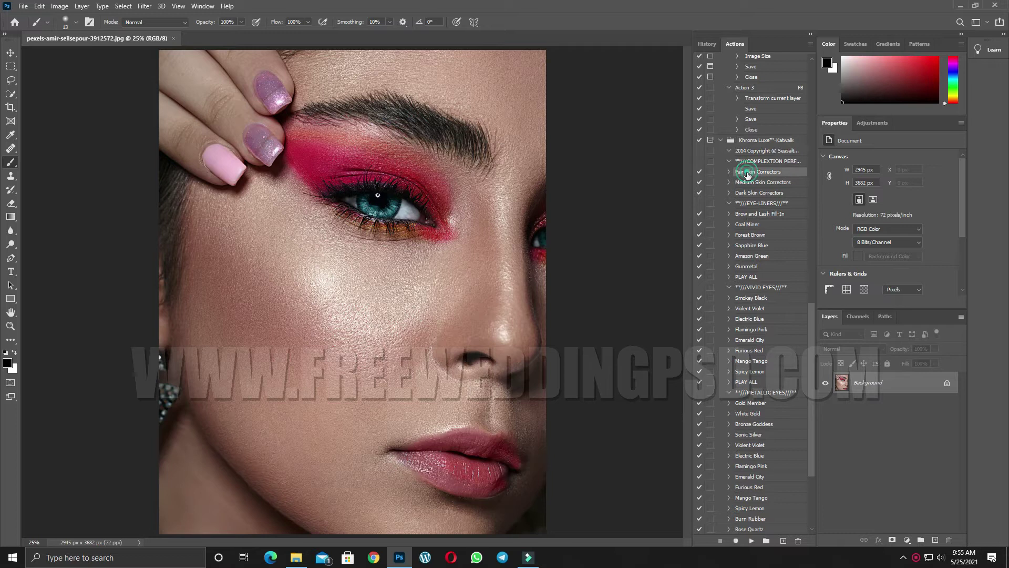
scroll(775, 382, down, 2)
scroll(777, 392, down, 2)
scroll(783, 421, down, 1)
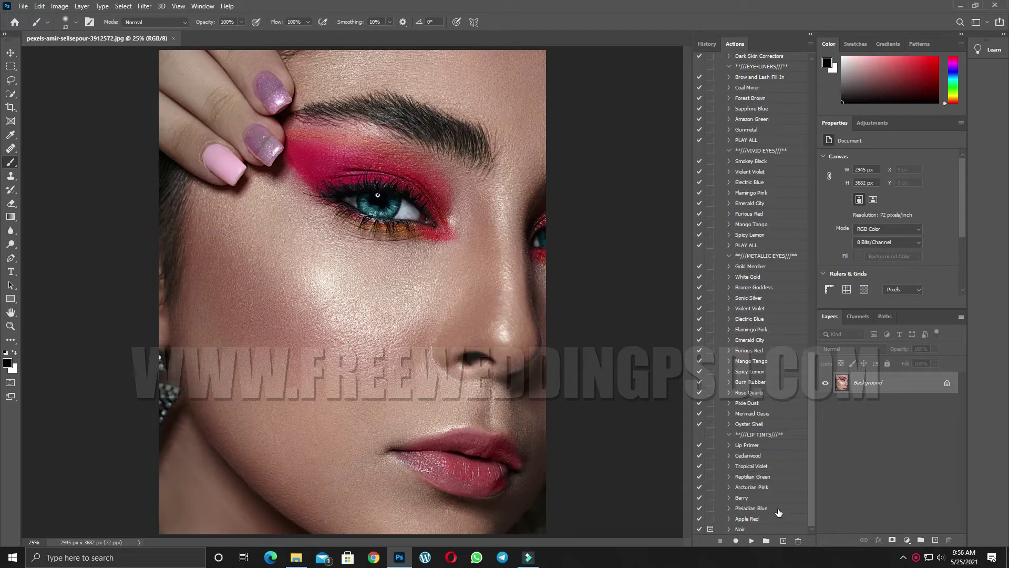
click(753, 541)
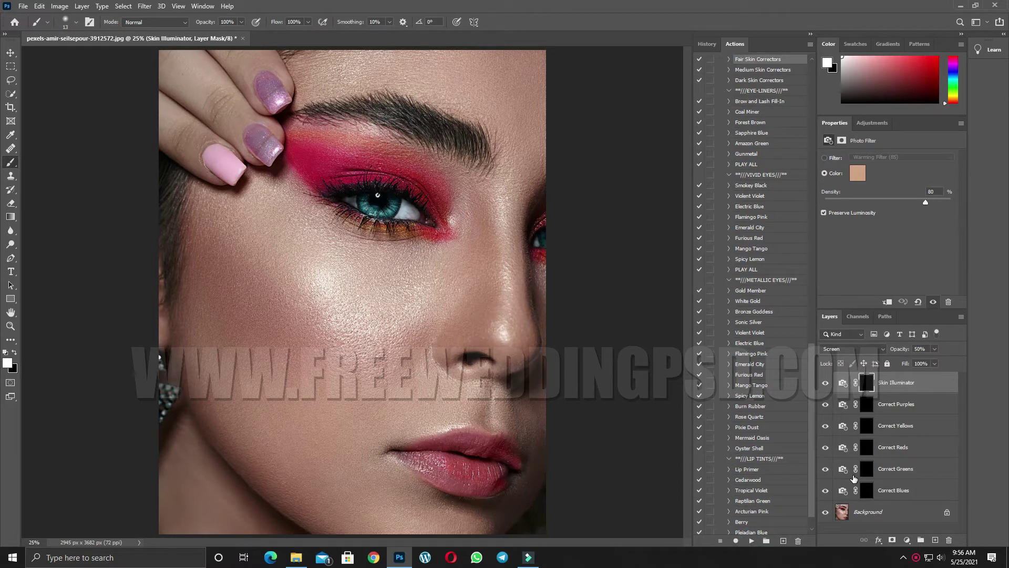
Step: Refine the Correct Blues layer mask with a 60 px radius and 59.2 px feather
click(866, 490)
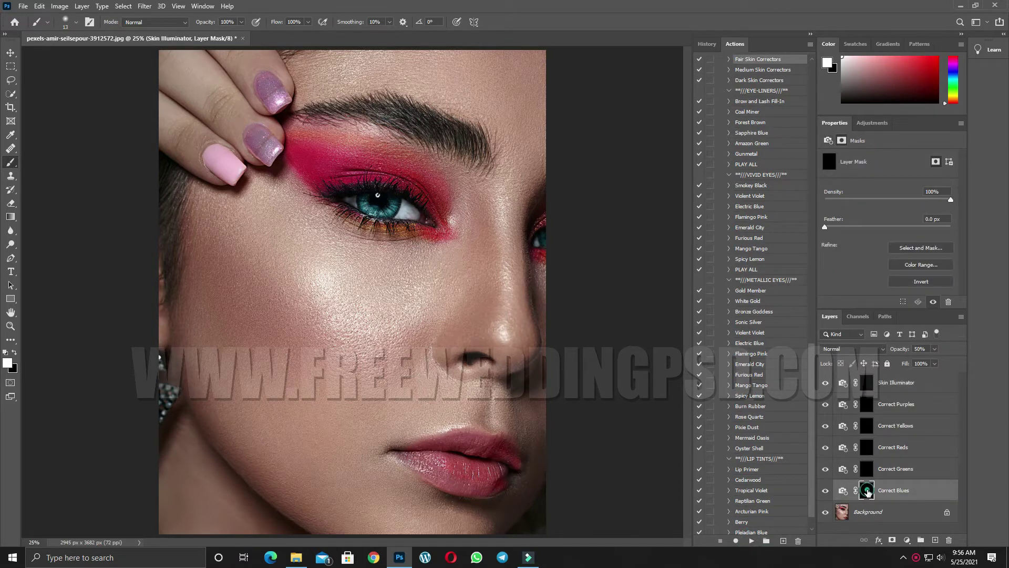
double_click(867, 490)
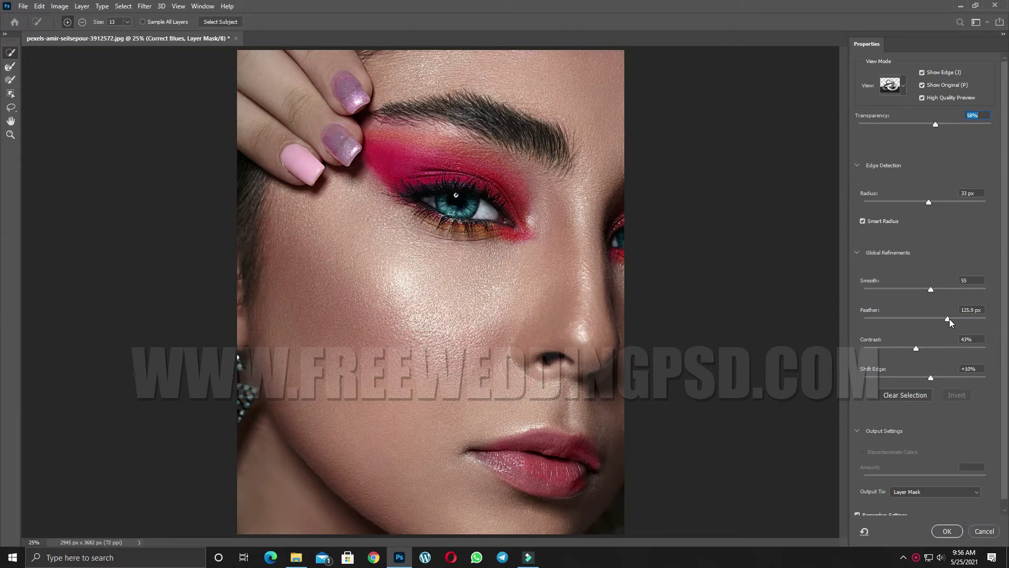
mouse_move(948, 319)
mouse_down()
mouse_move(918, 319)
mouse_move(986, 319)
mouse_up()
click(933, 322)
drag(928, 203, 891, 204)
click(947, 202)
click(948, 531)
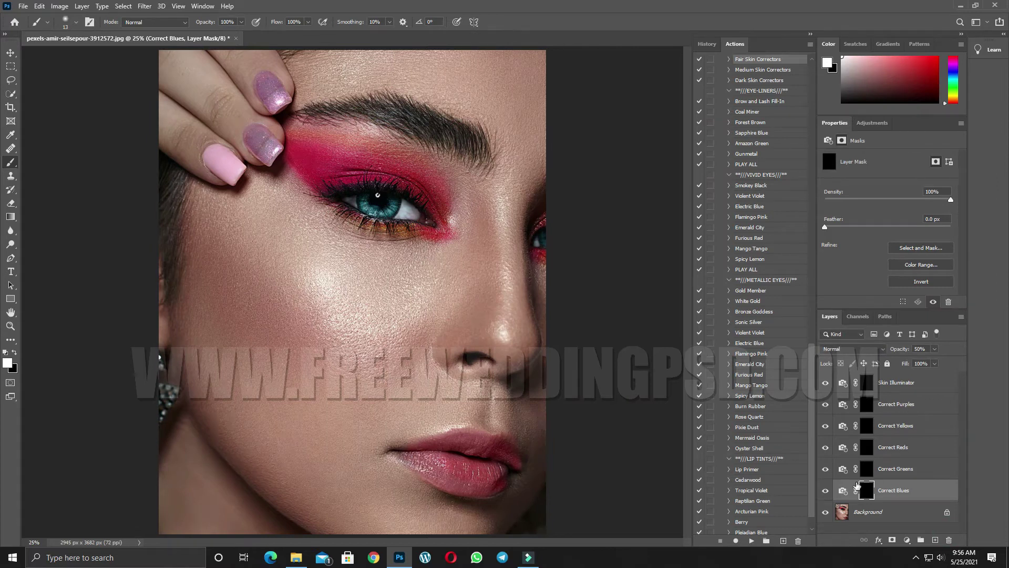
Step: Leave the Correct Greens mask unchanged; apply the same refinement to the Correct Reds and Yellows masks
double_click(867, 468)
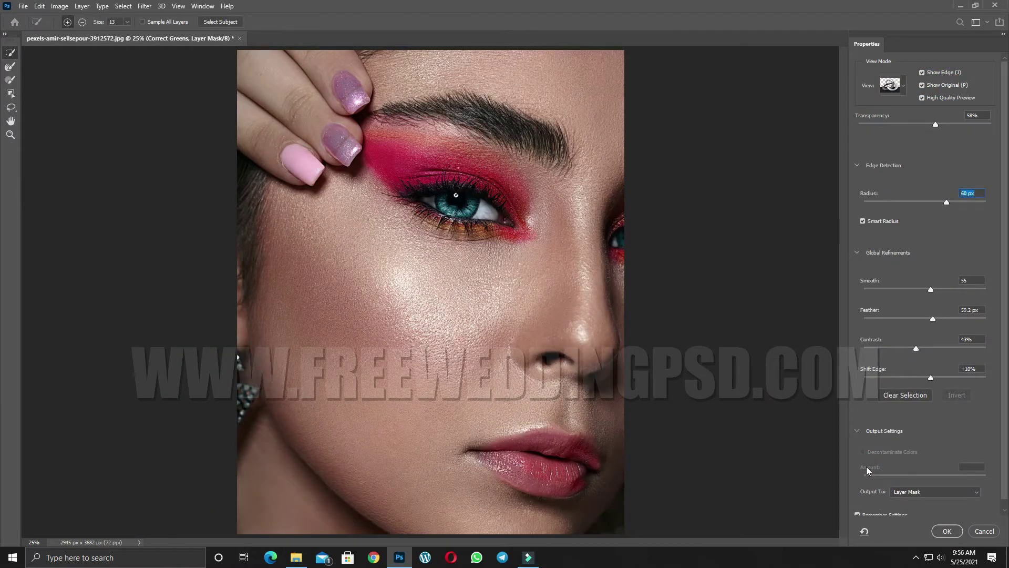
click(979, 532)
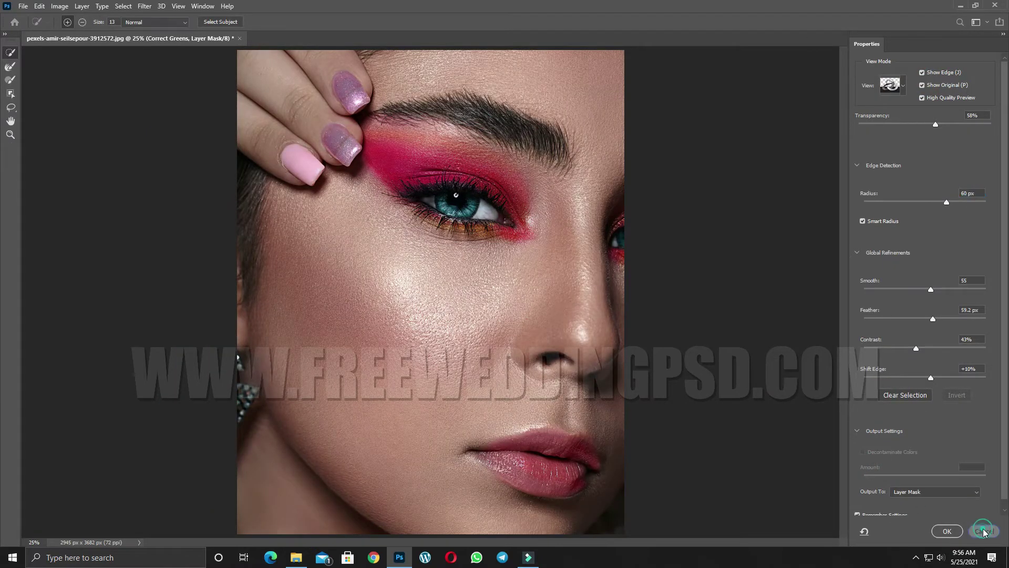
double_click(867, 447)
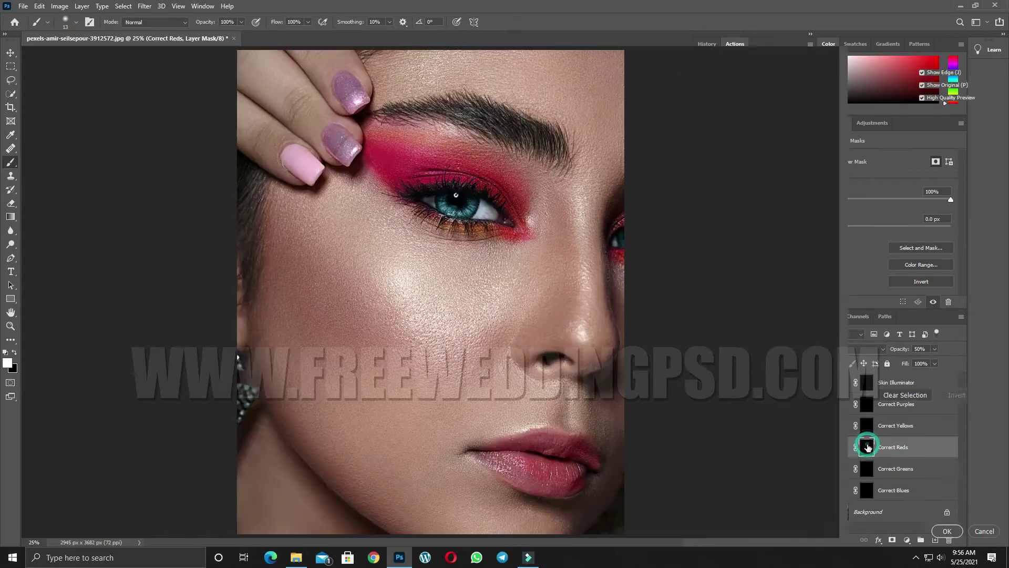
click(946, 532)
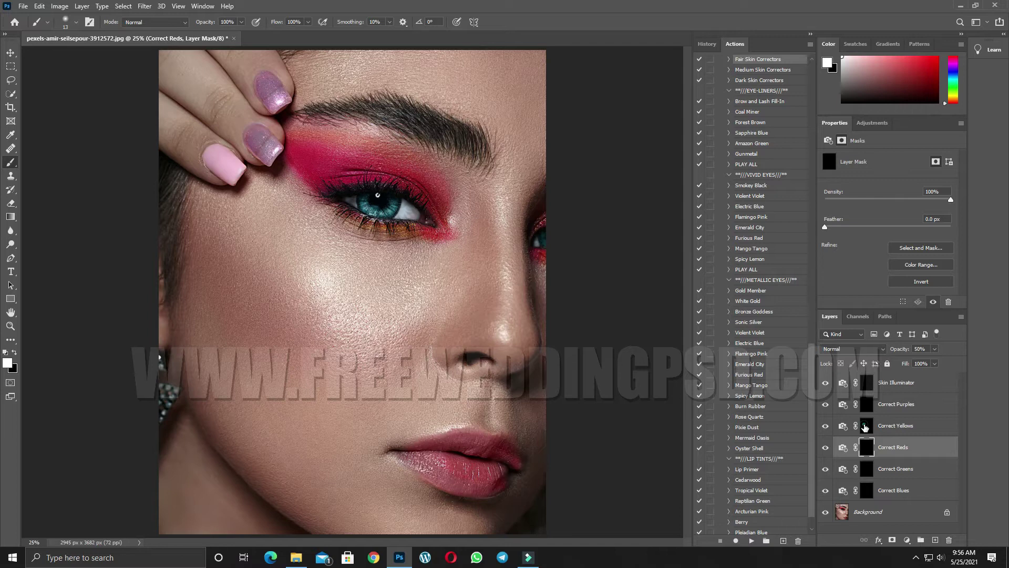
double_click(865, 426)
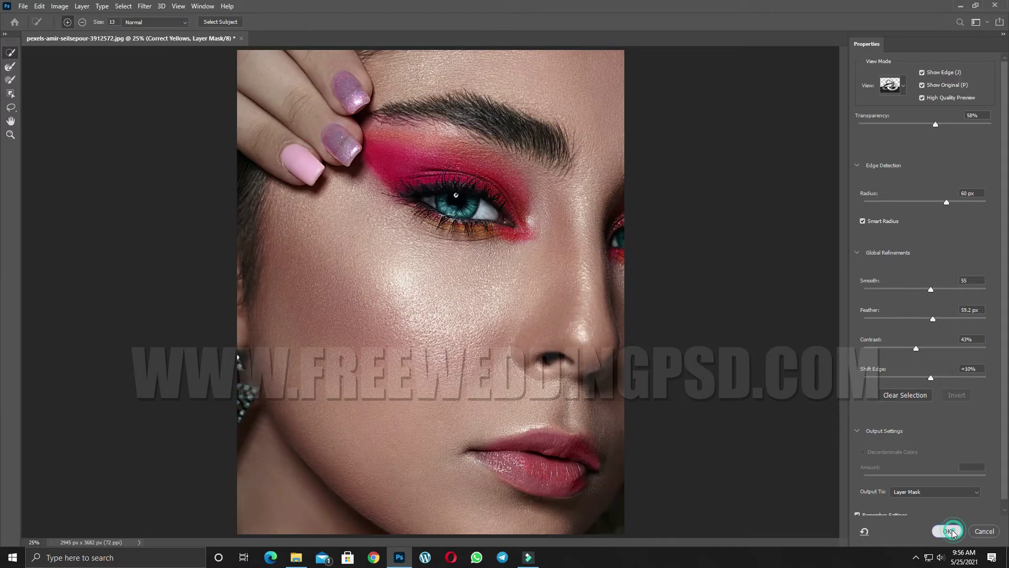
click(950, 531)
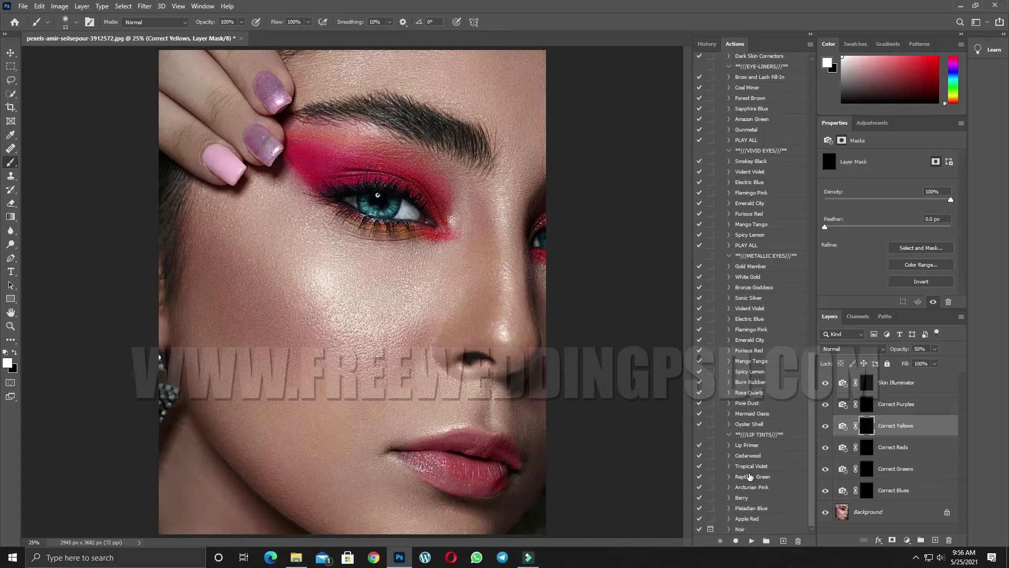
Step: Revert the image to its Open history state and unlock Background into Layer 0
click(707, 43)
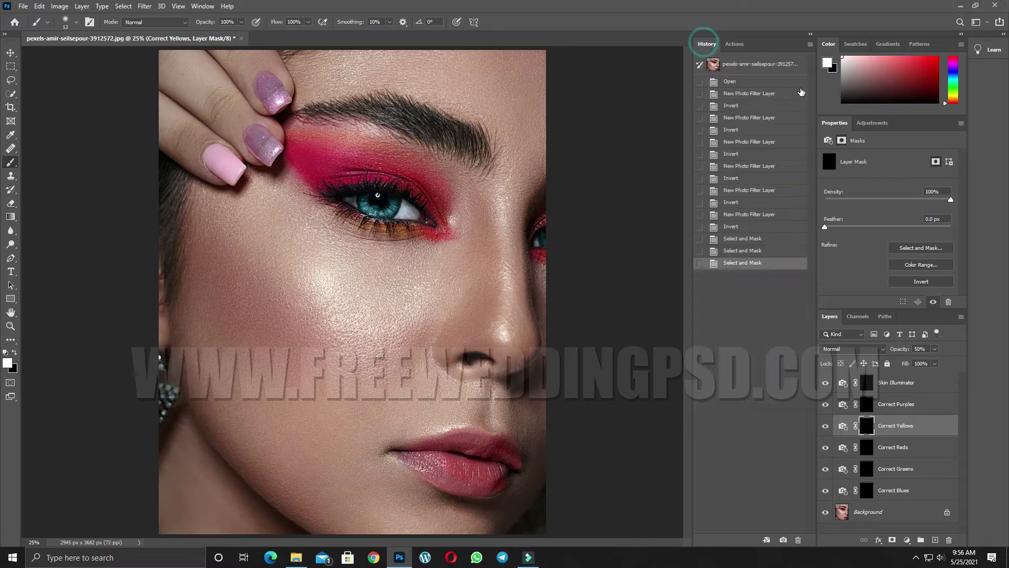
click(750, 82)
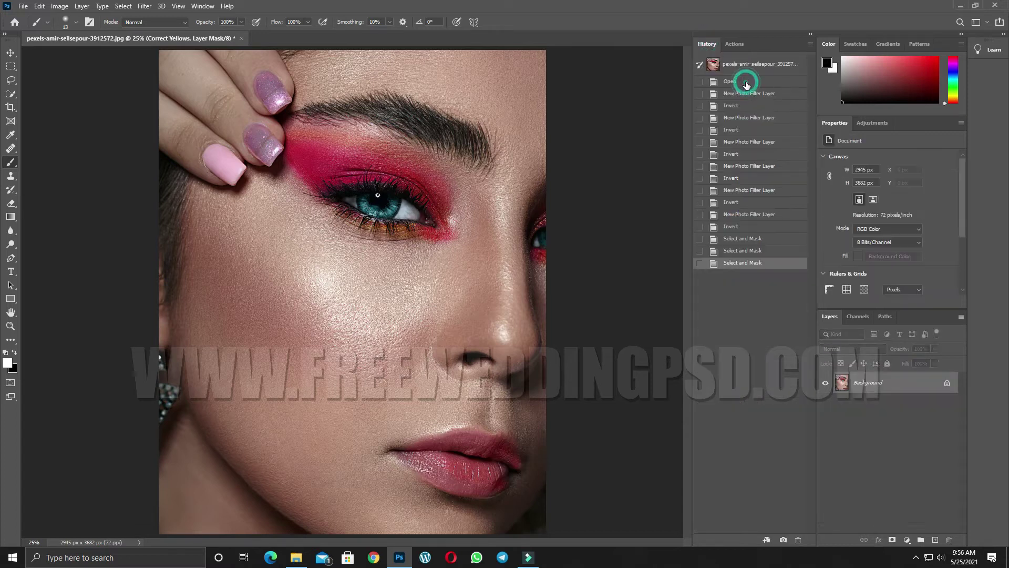
click(948, 385)
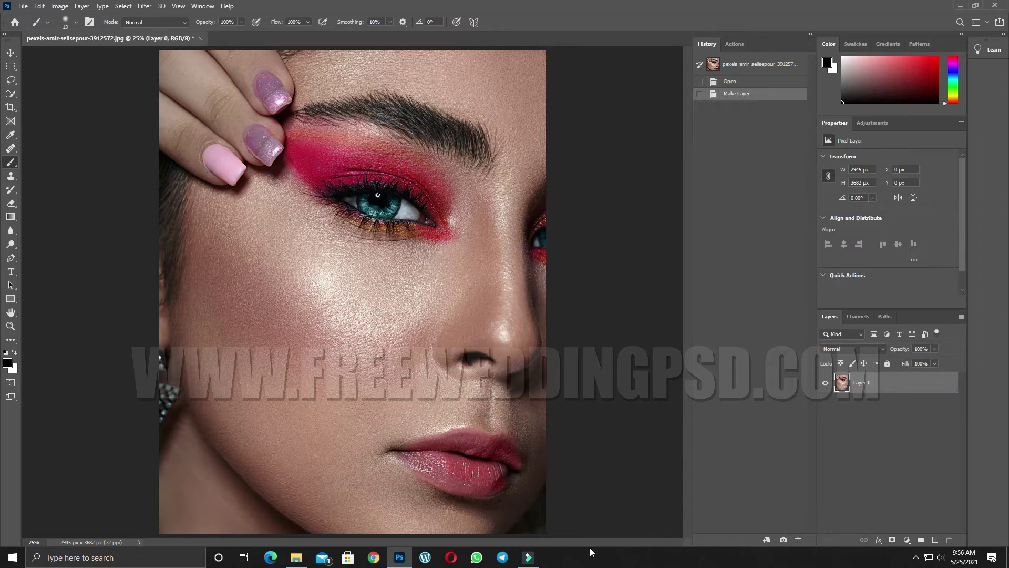
Step: Load Katwalk-Vivid Eyes-PLAY ALL.atn from SSC-KL-KATWALK-PSE-9-10 > PSE 9-10 into Photoshop
click(296, 557)
click(9, 36)
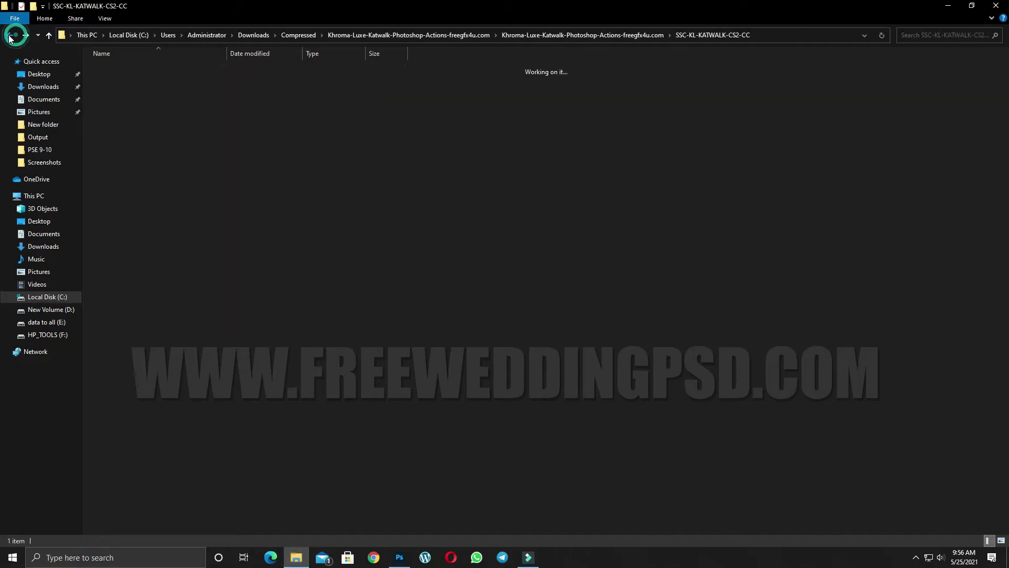
click(9, 35)
double_click(155, 81)
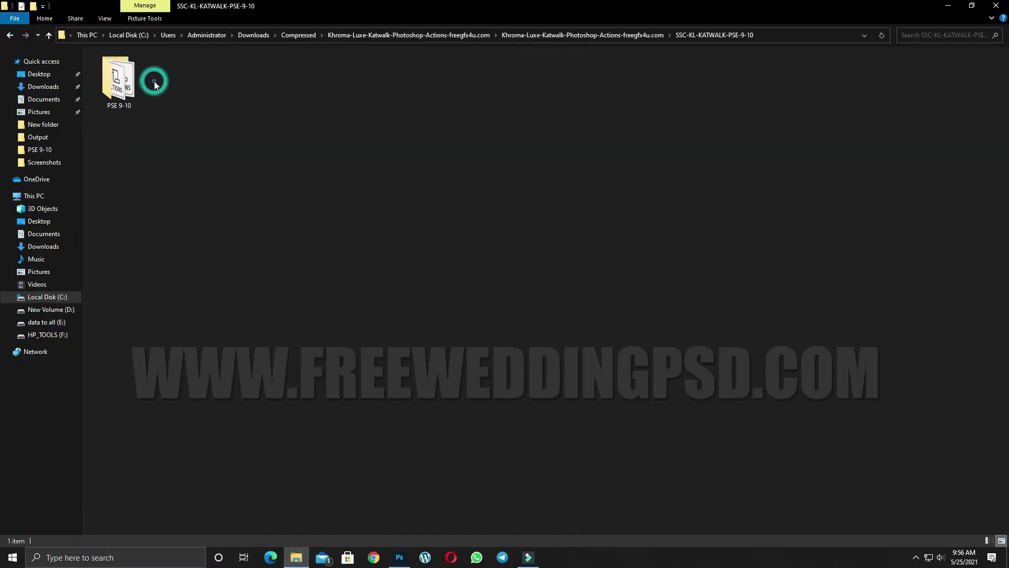
double_click(116, 83)
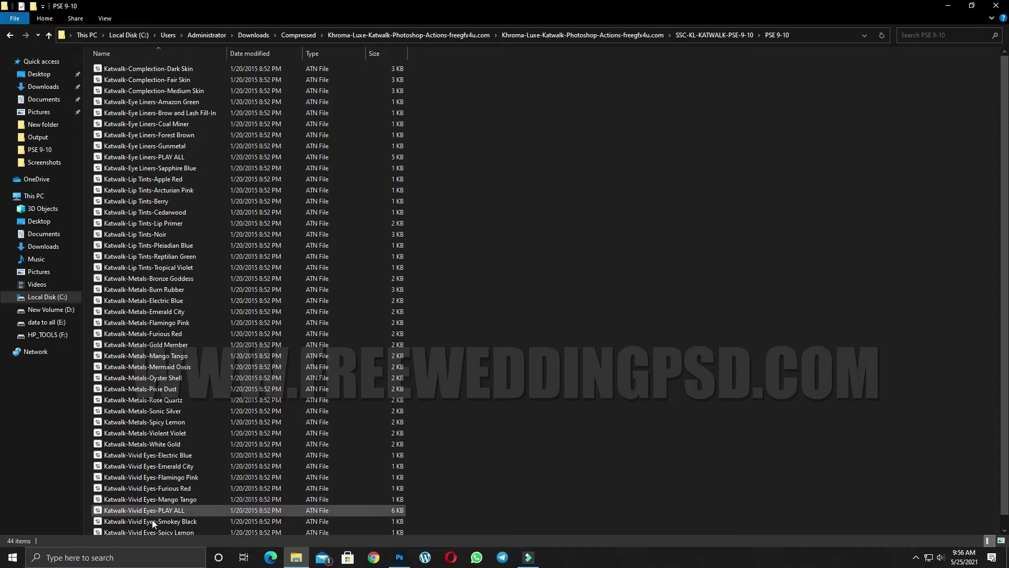
double_click(136, 509)
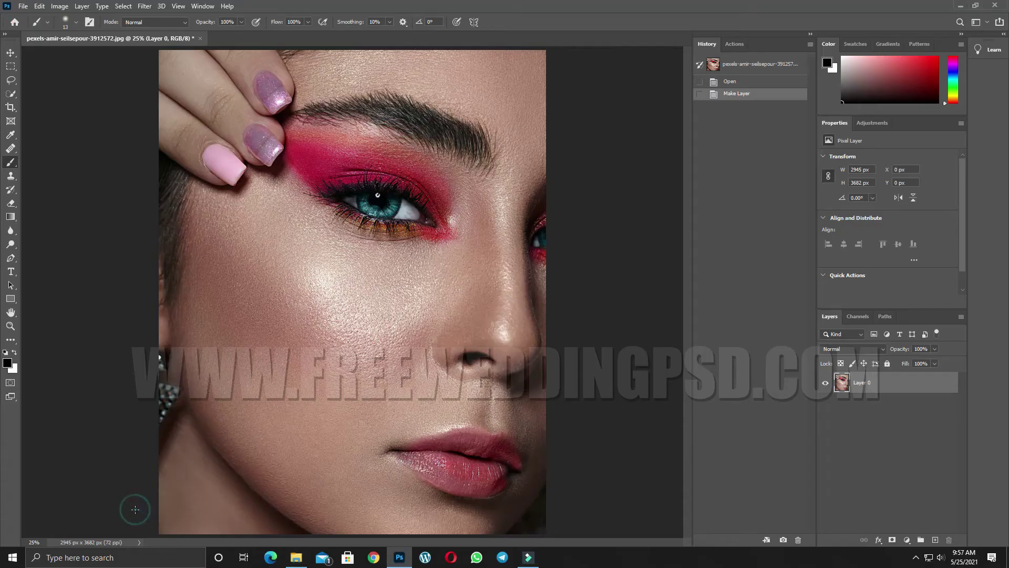
Step: Run the Katwalk Vivid Eyes PLAY ALL action to stack its masked colour layers
click(736, 44)
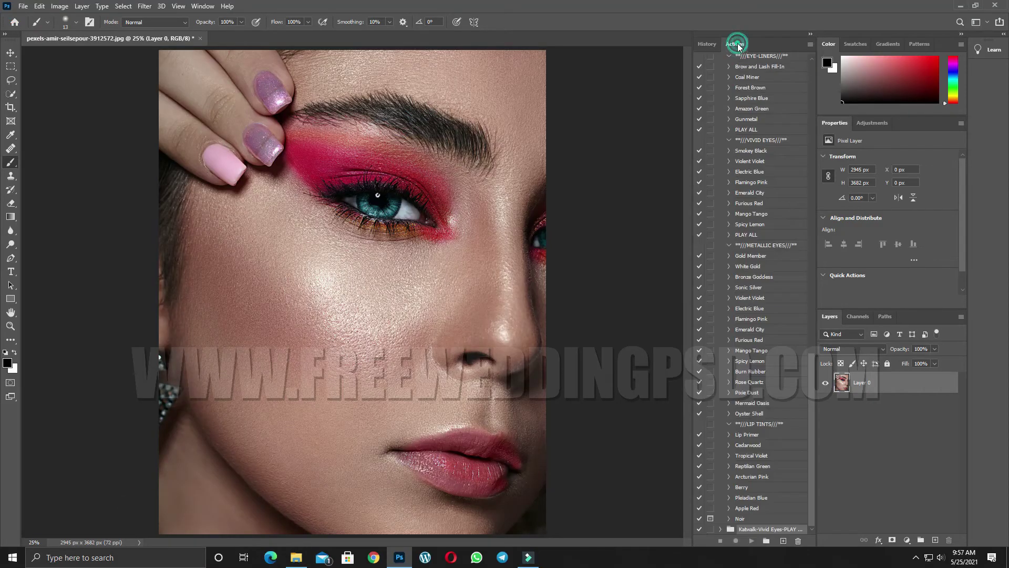
click(721, 529)
click(728, 529)
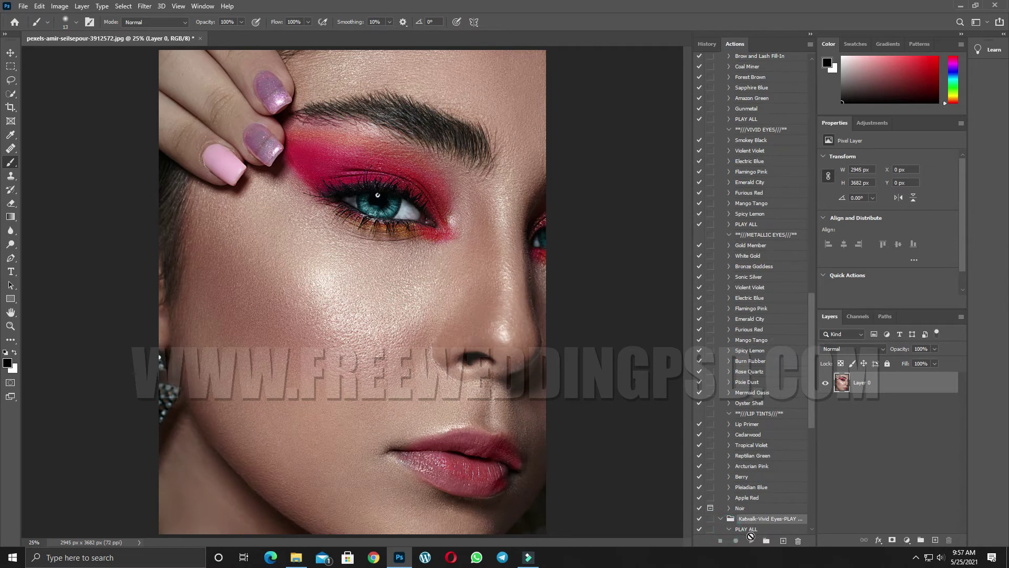
scroll(755, 535, down, 2)
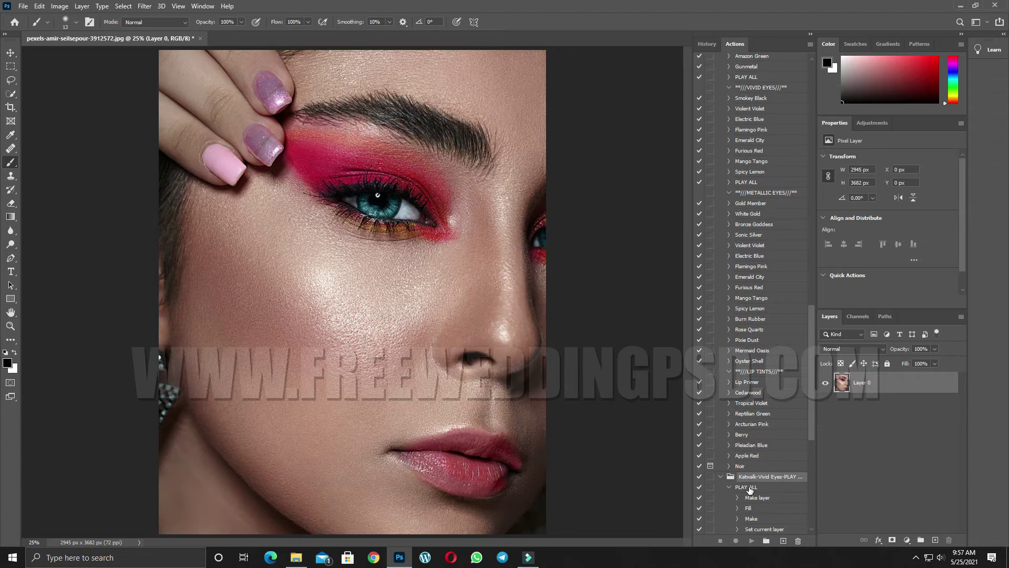
click(746, 487)
click(753, 540)
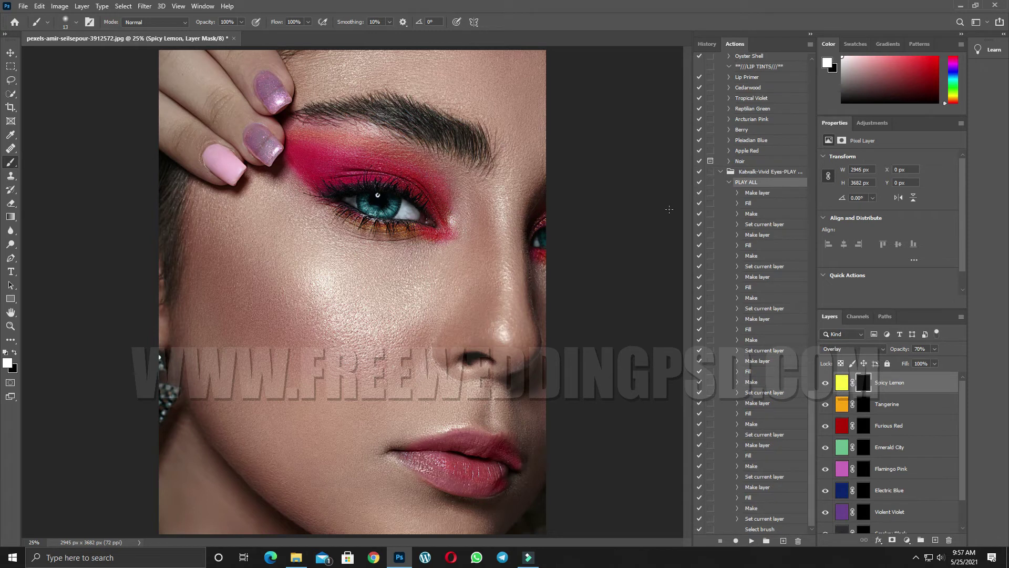
click(705, 44)
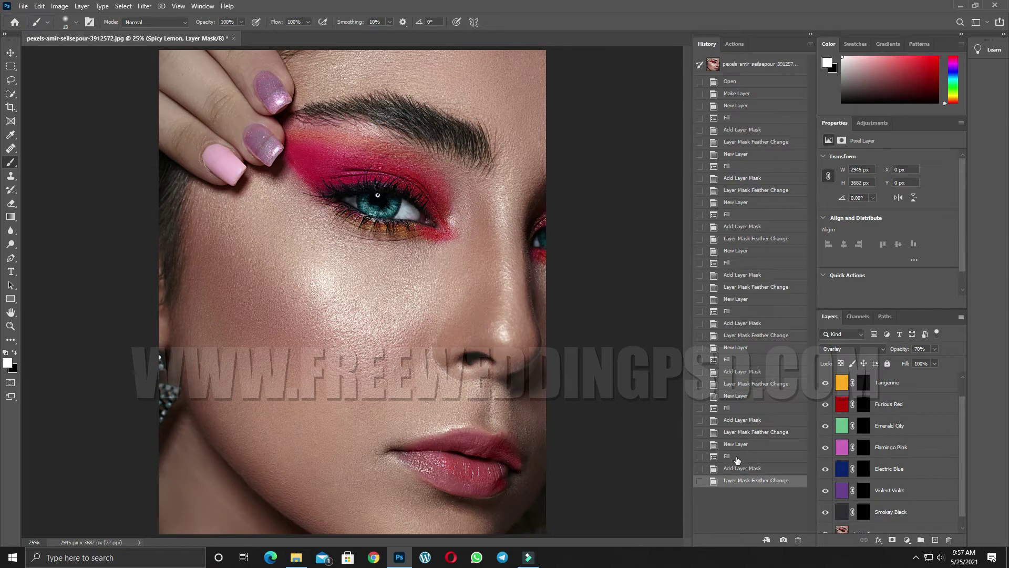
click(736, 457)
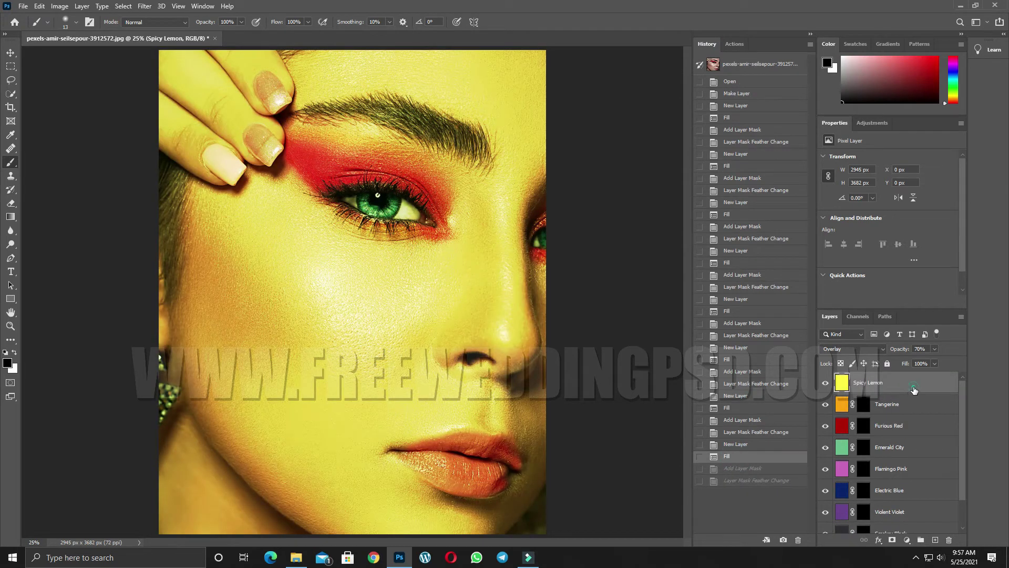
double_click(882, 381)
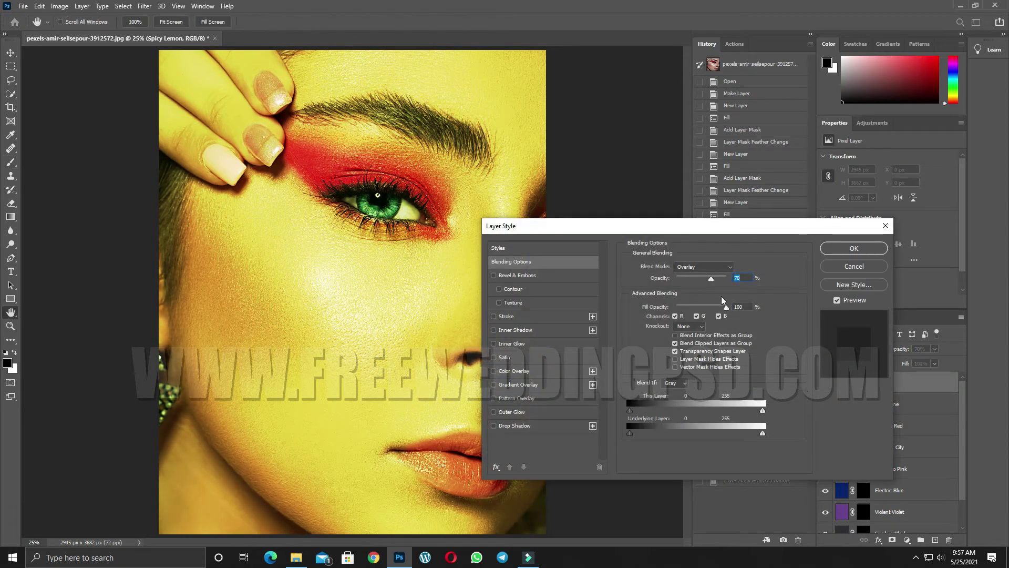
mouse_move(711, 280)
mouse_down()
mouse_move(695, 279)
mouse_move(707, 282)
mouse_up()
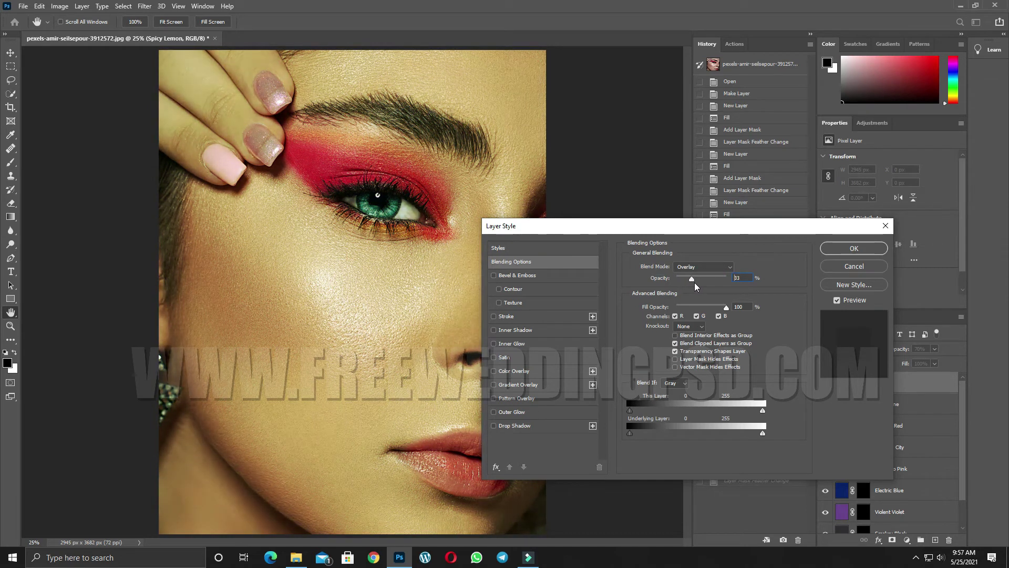
drag(708, 282, 690, 282)
click(866, 264)
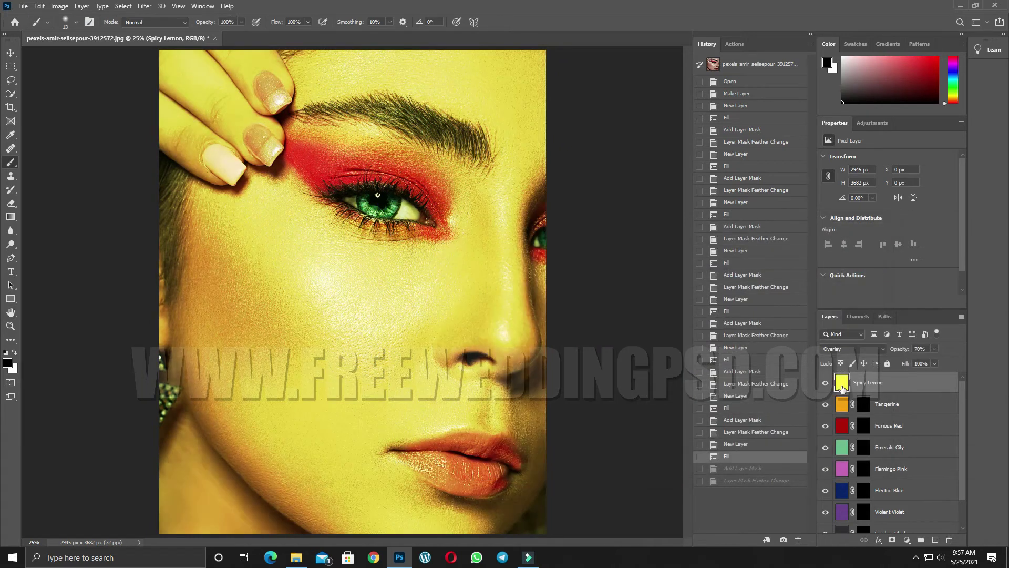
Step: Step the history back from Spicy Lemon through Violent Violet to the original Open state
key(Delete)
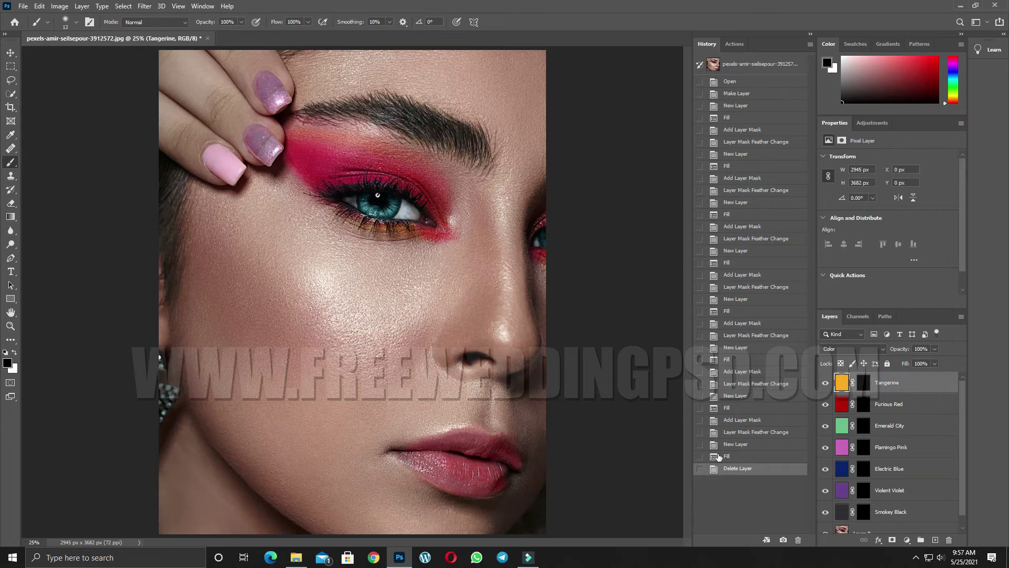
click(746, 457)
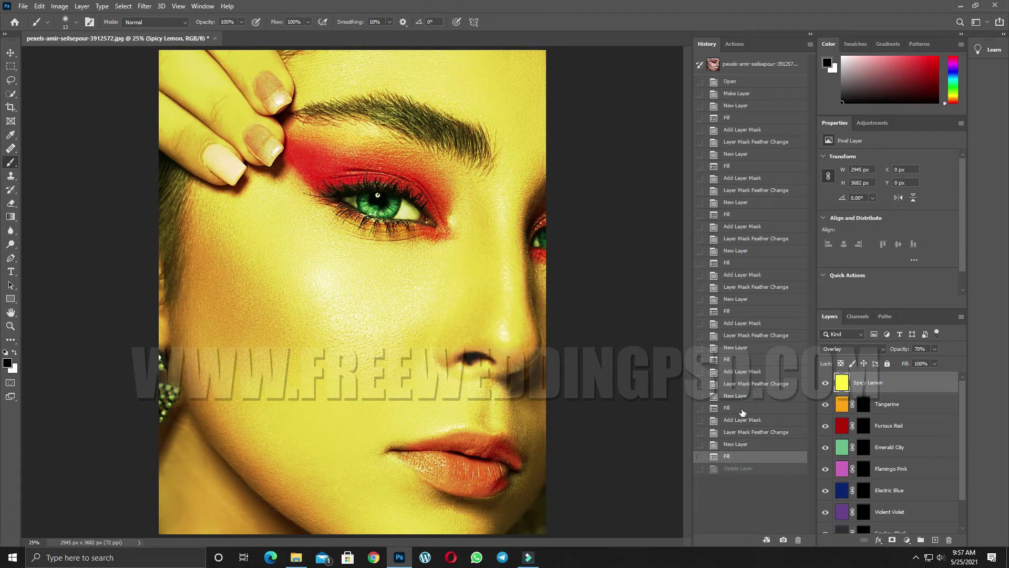
click(743, 409)
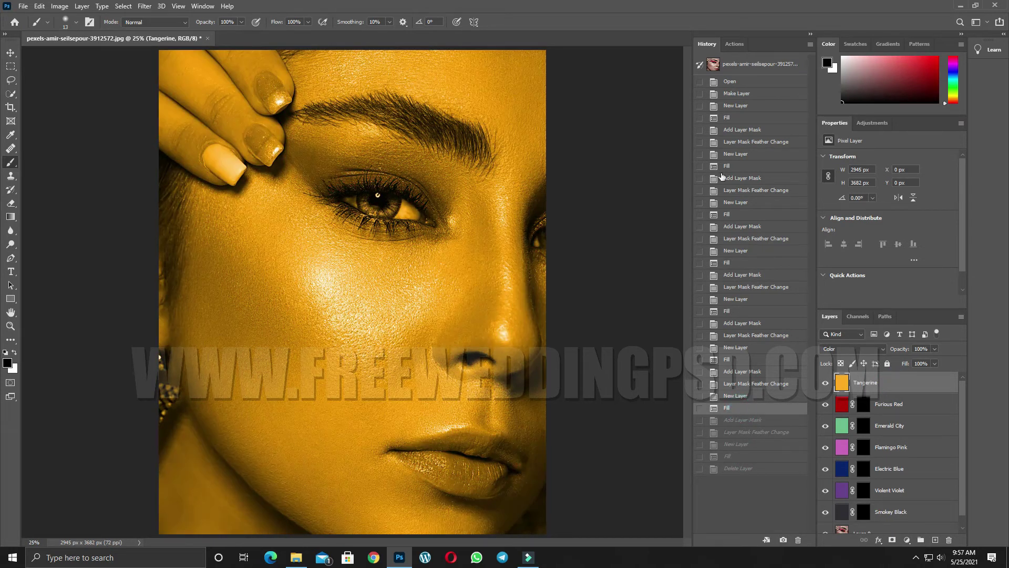
click(740, 360)
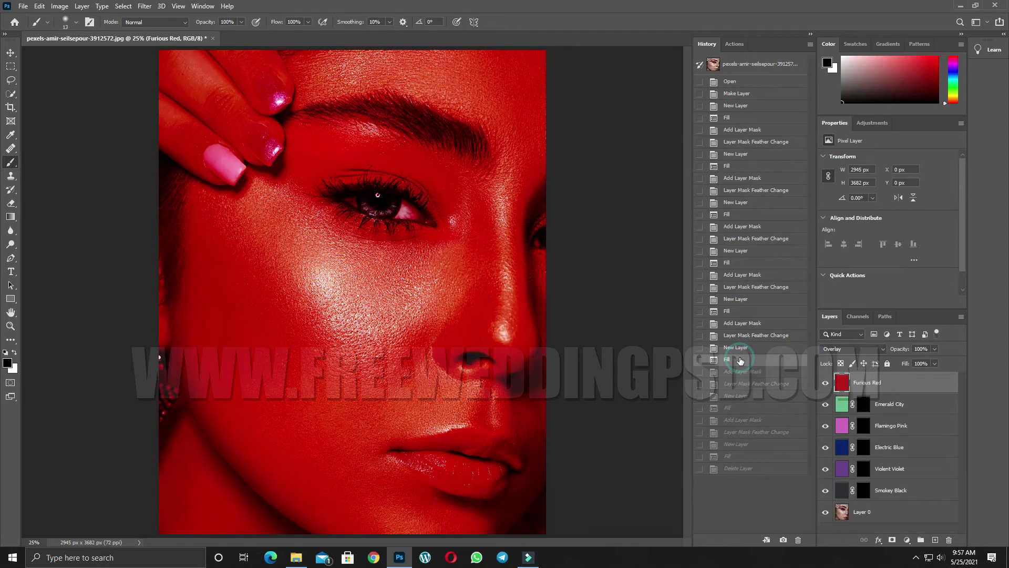
click(739, 313)
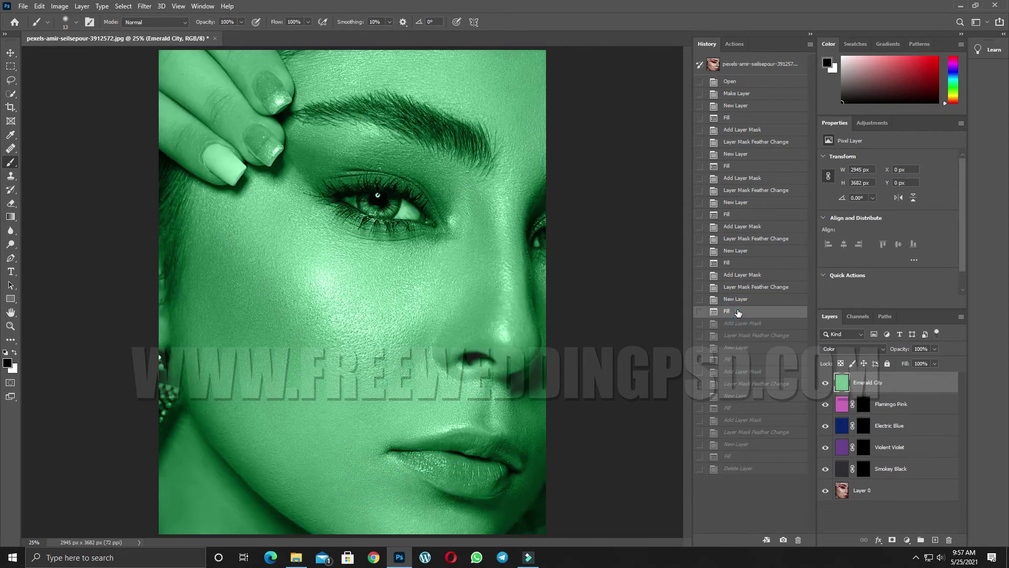
click(738, 263)
click(741, 215)
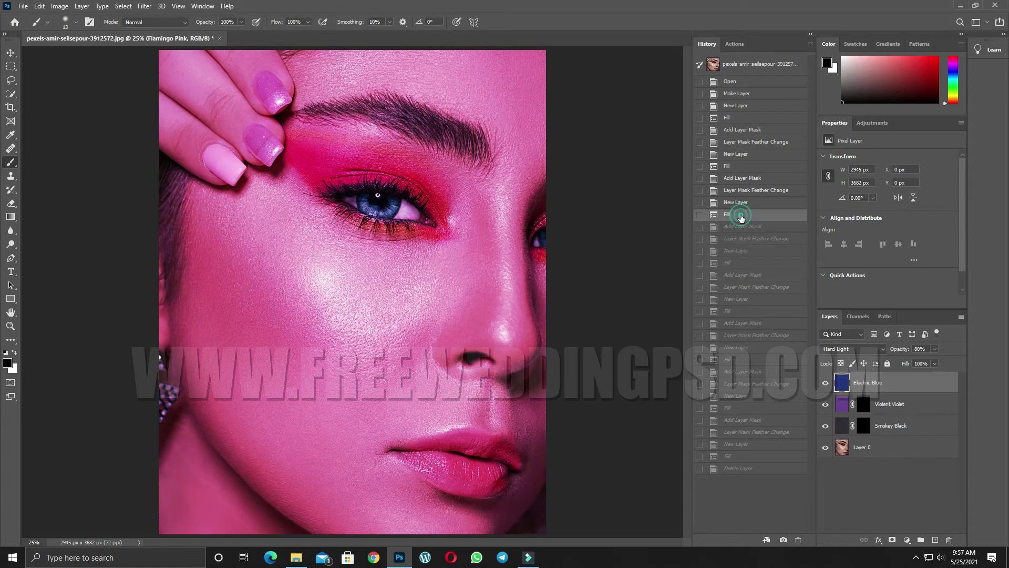
click(744, 166)
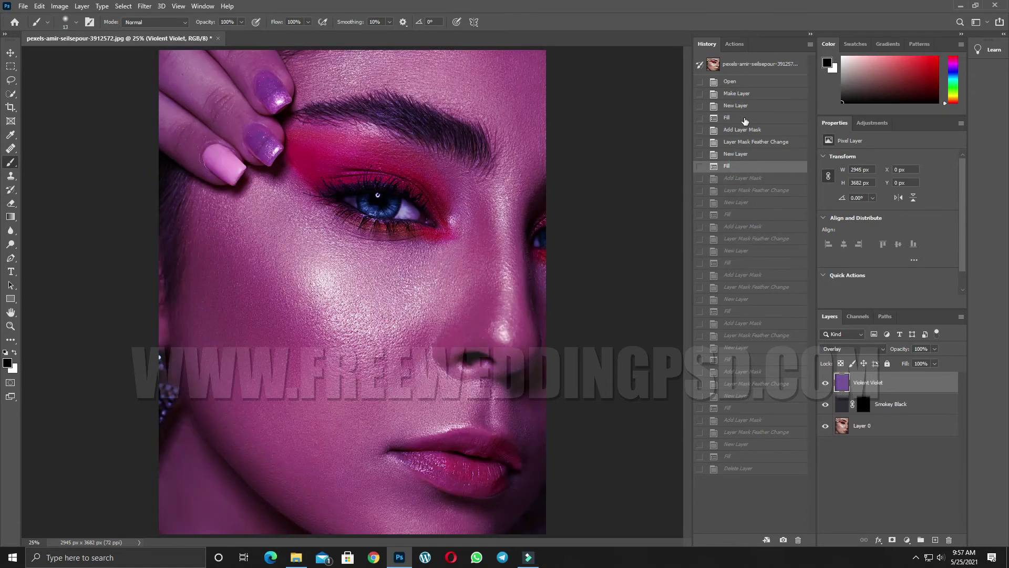
click(745, 119)
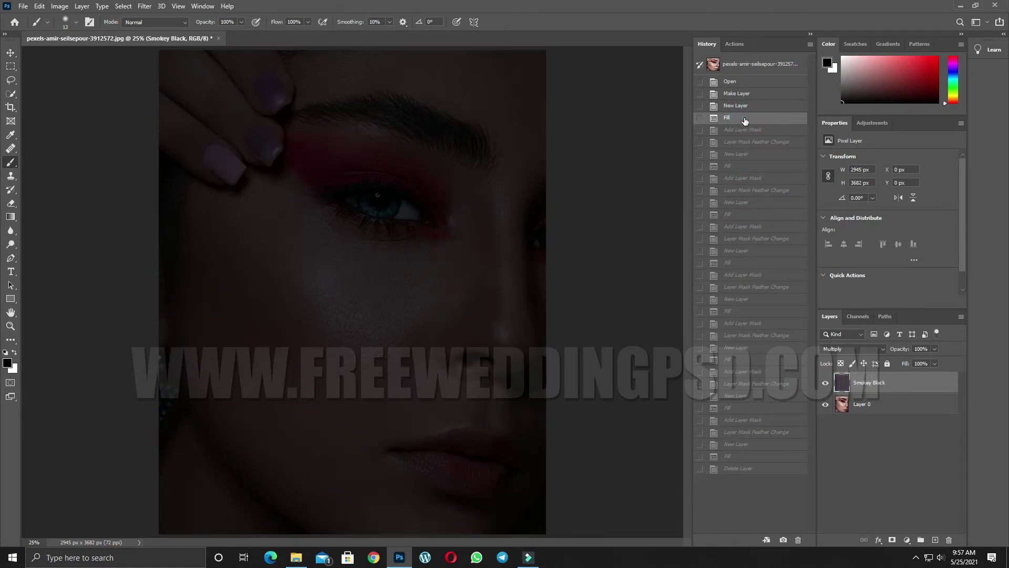
click(742, 82)
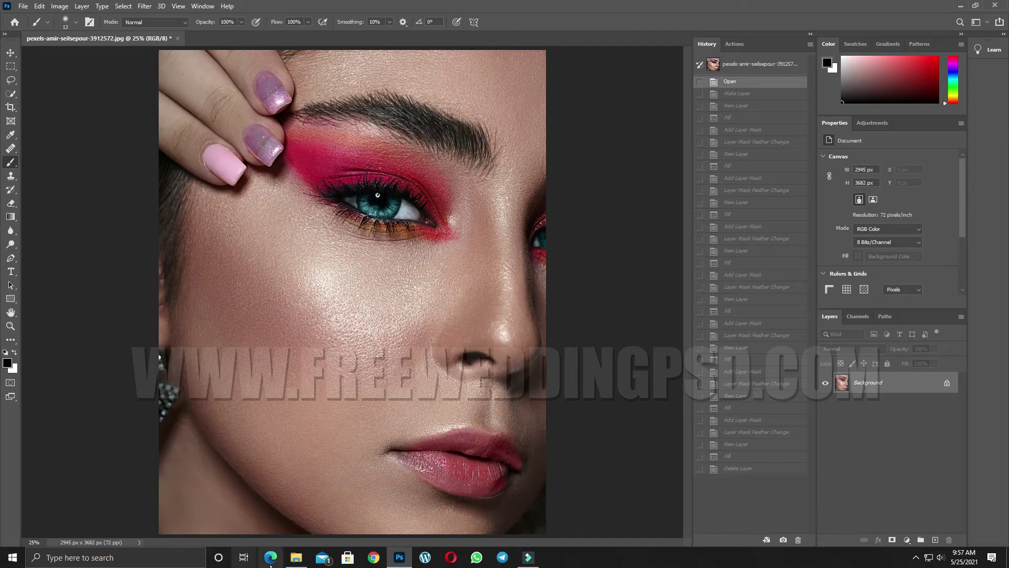
click(296, 557)
Step: Navigate up from PSE 9-10 and into SSC-KL-KATWALK-PSE-11-up > PSE 11-up
scroll(590, 319, down, 1)
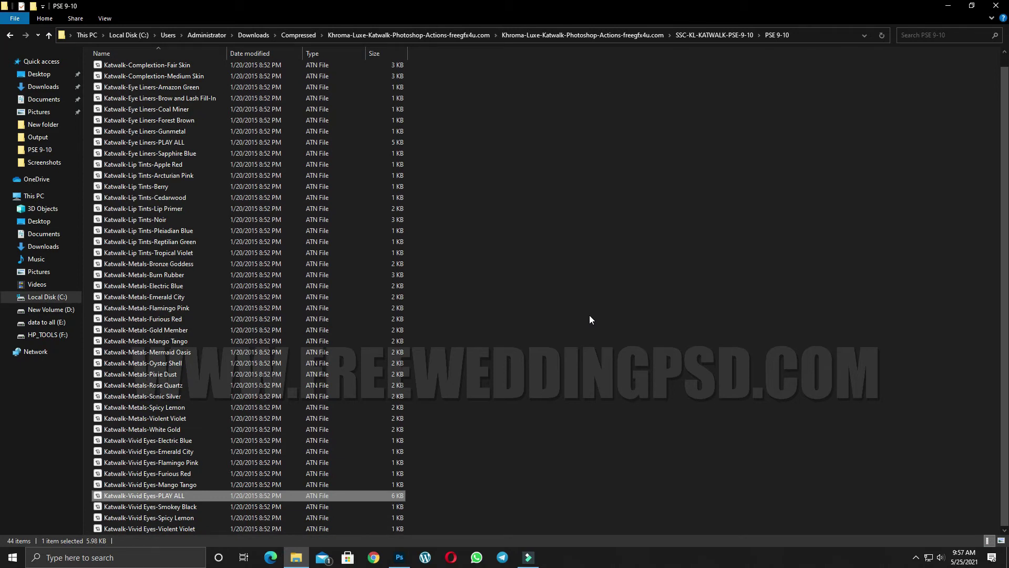
scroll(589, 319, up, 1)
key(BackSpace)
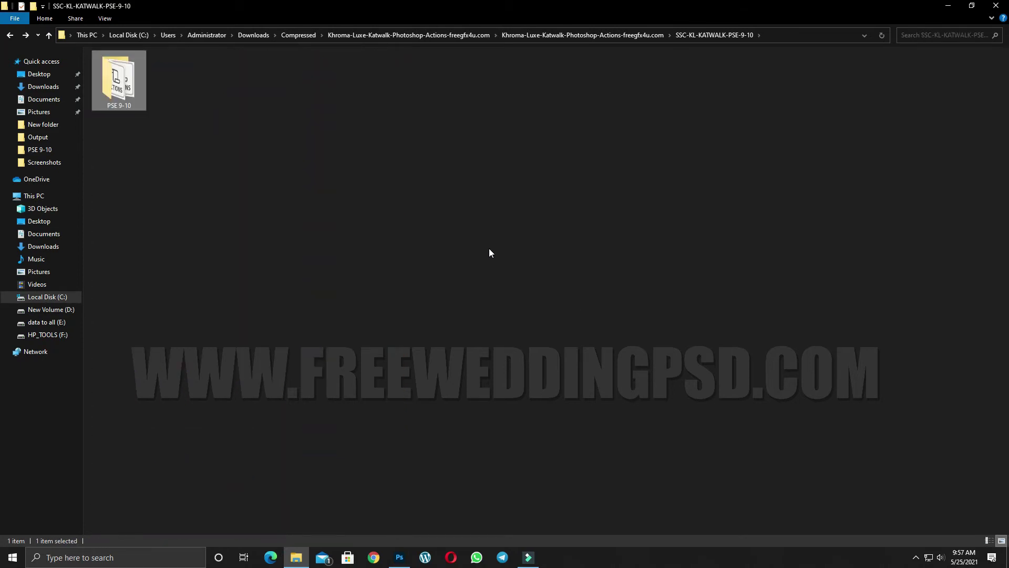
key(BackSpace)
double_click(169, 92)
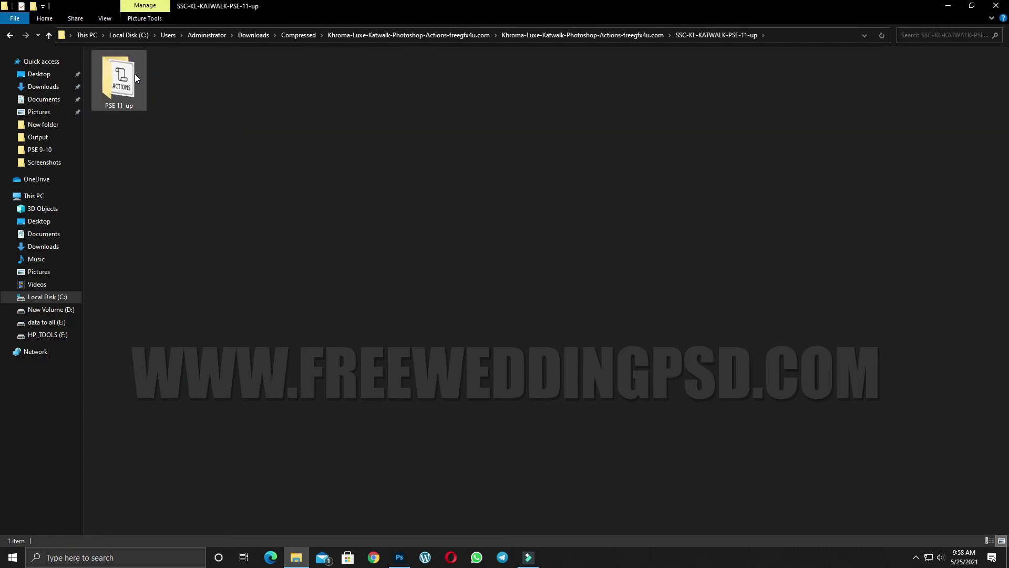
double_click(132, 79)
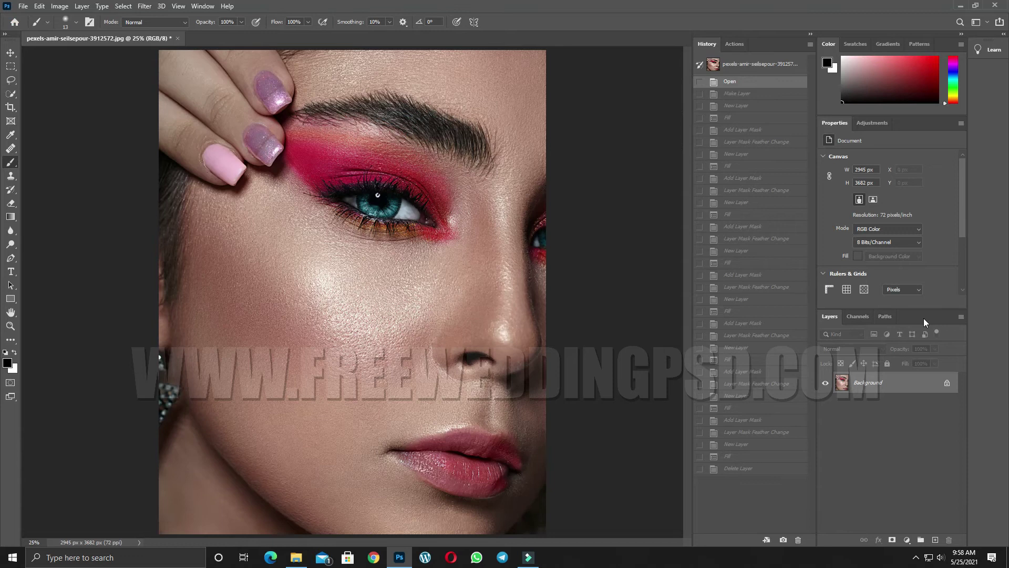
Step: Unlock Background as Layer 0 and run the Khroma Luxe-Katwalk Fair Skin Correctors action
click(946, 383)
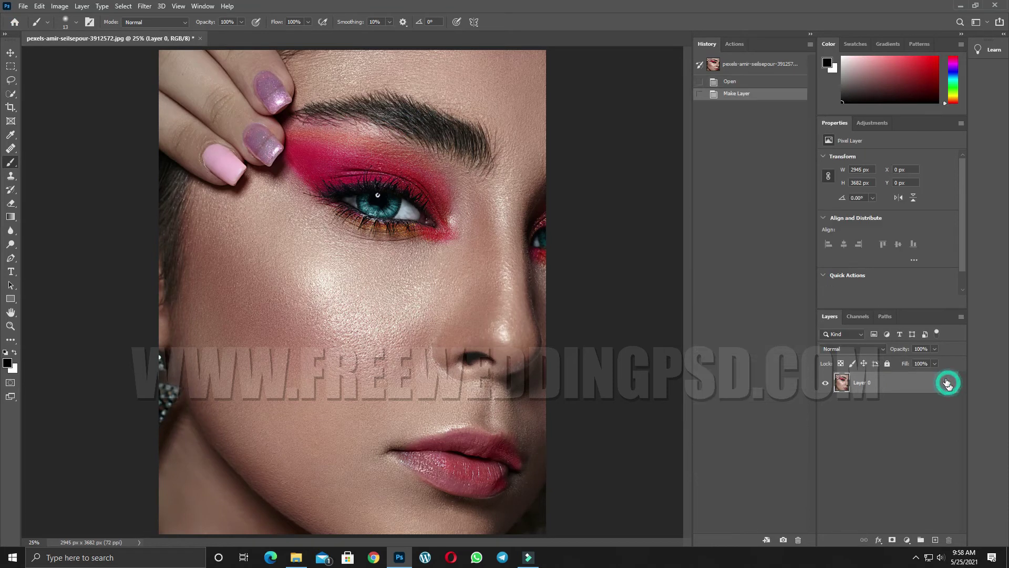
click(736, 44)
click(720, 530)
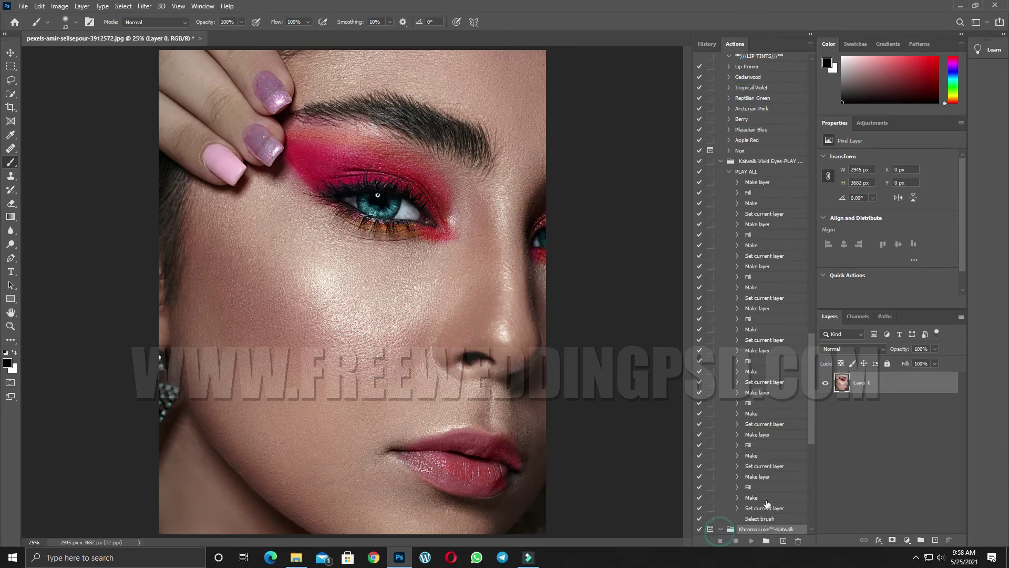
scroll(762, 473, down, 6)
scroll(775, 498, down, 1)
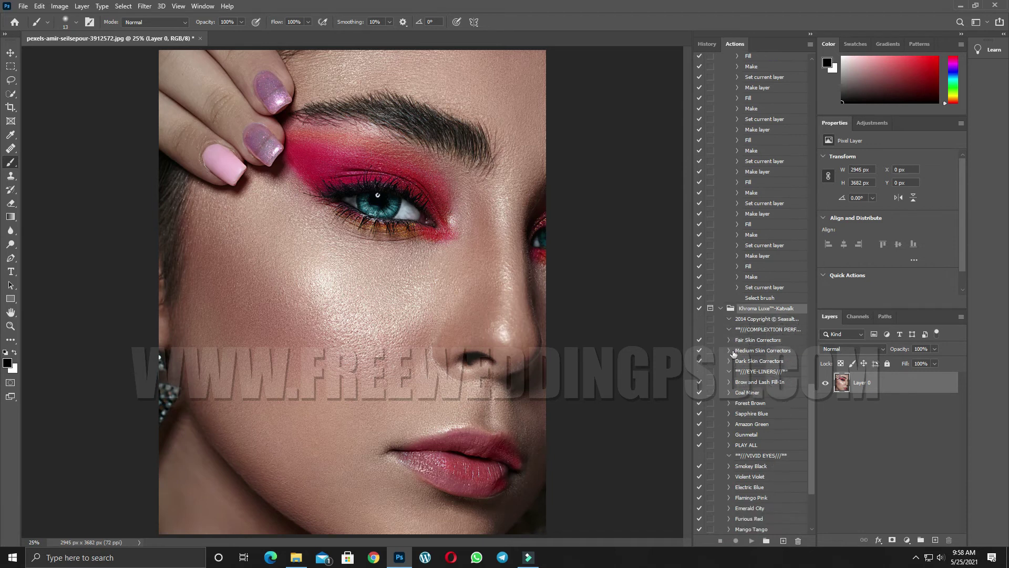
click(756, 341)
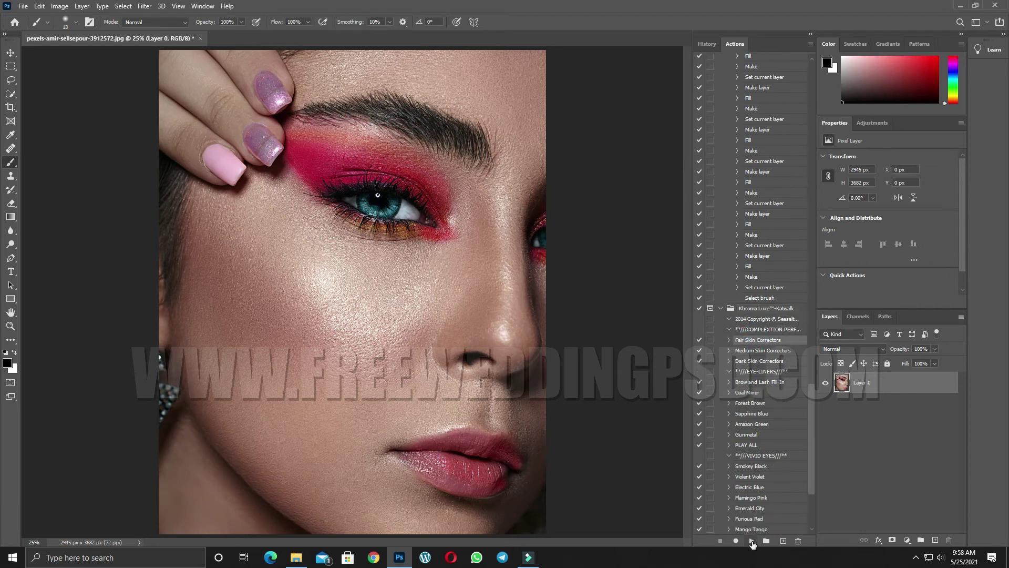
click(752, 541)
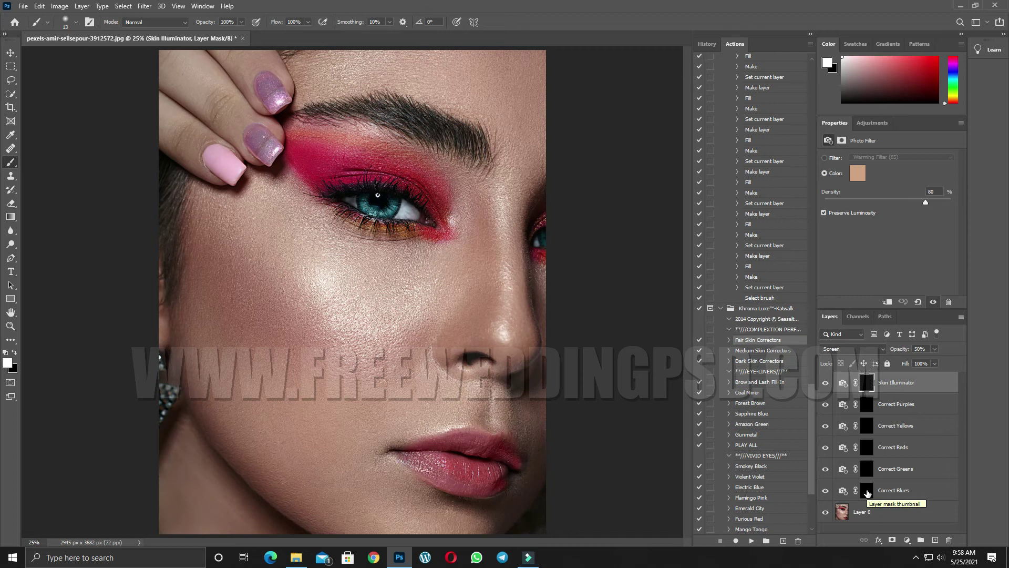
click(867, 491)
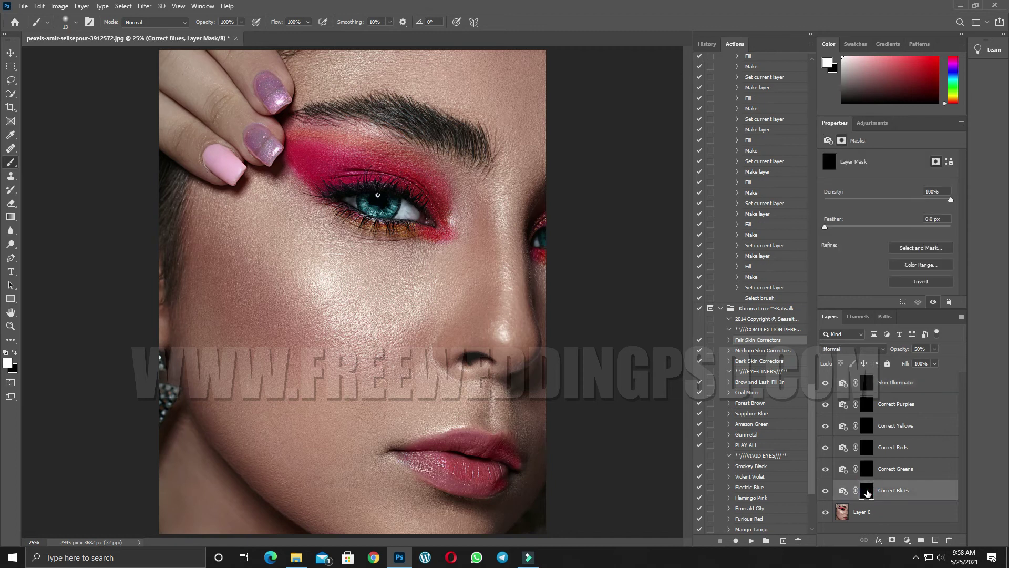
double_click(868, 492)
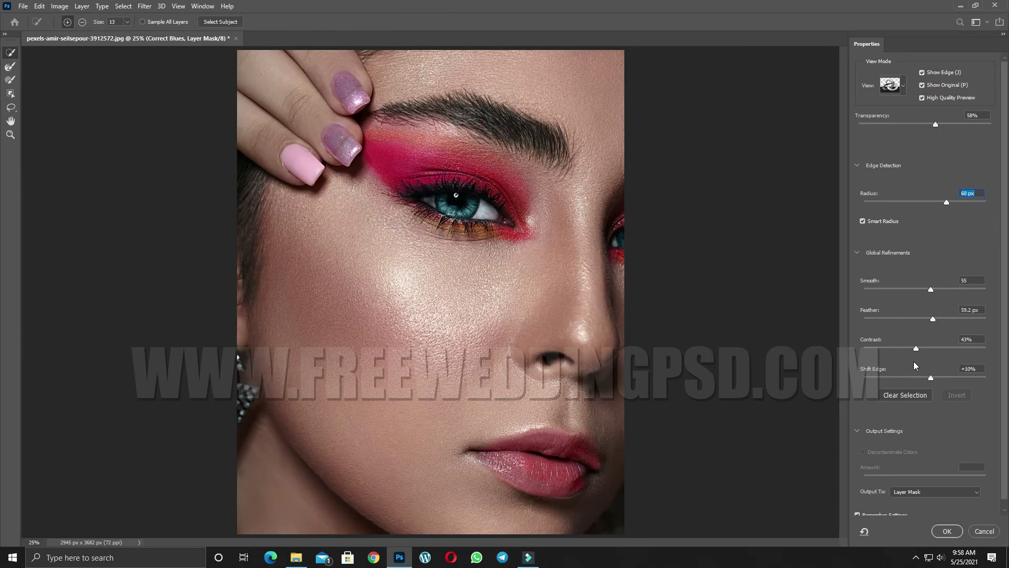
drag(901, 349, 940, 349)
drag(930, 378, 891, 380)
click(992, 531)
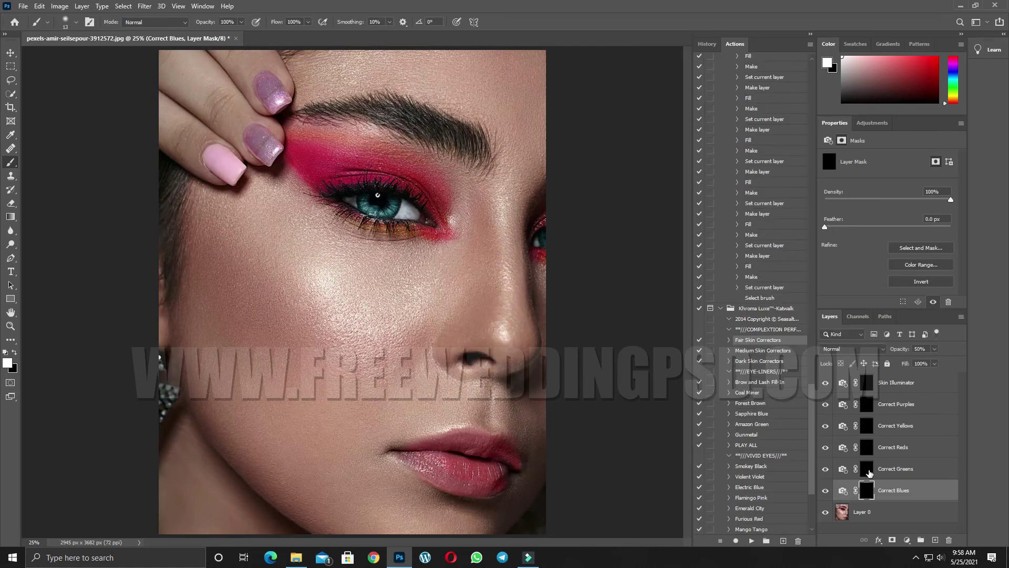
click(868, 470)
double_click(867, 470)
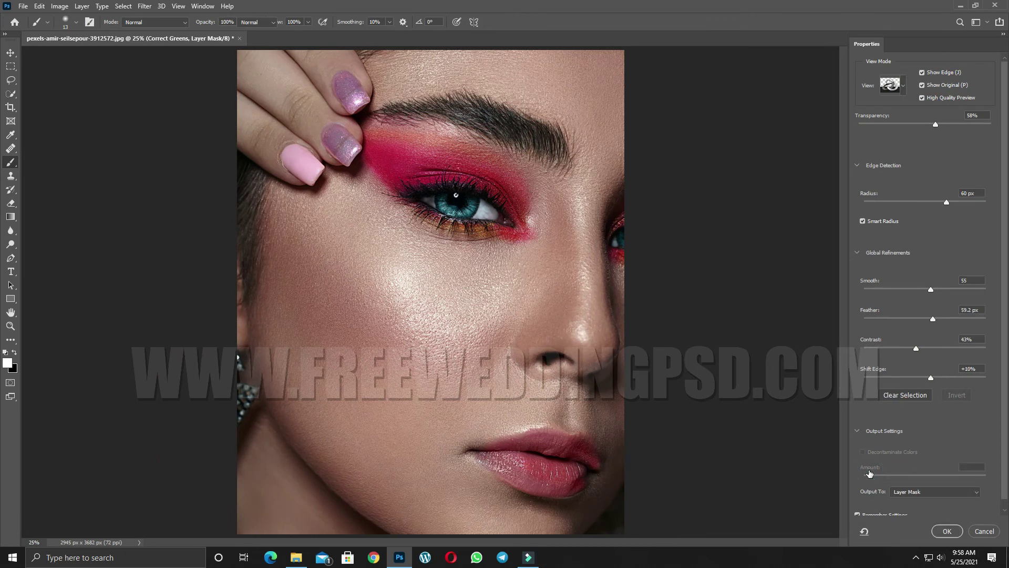
click(984, 529)
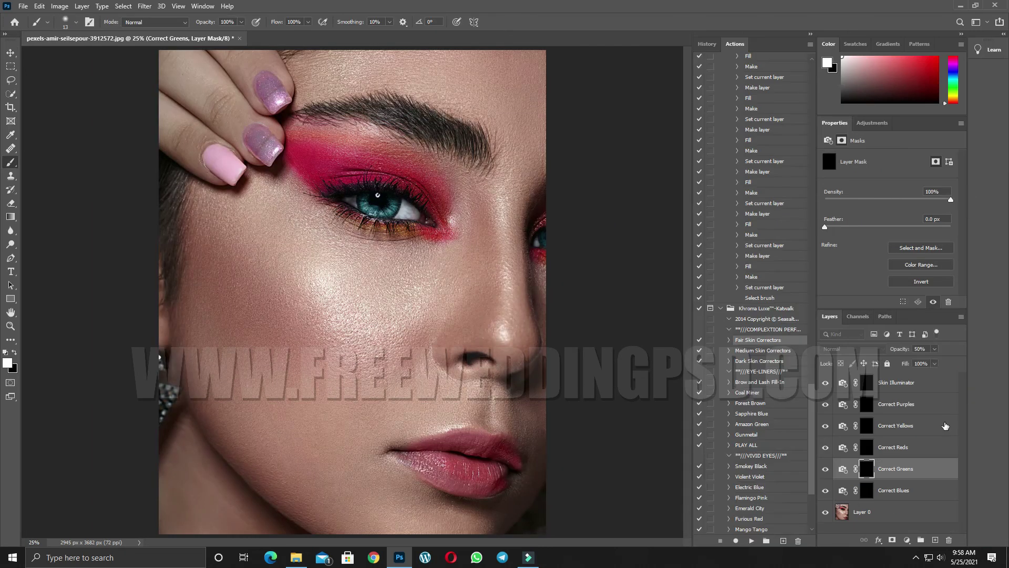
double_click(868, 447)
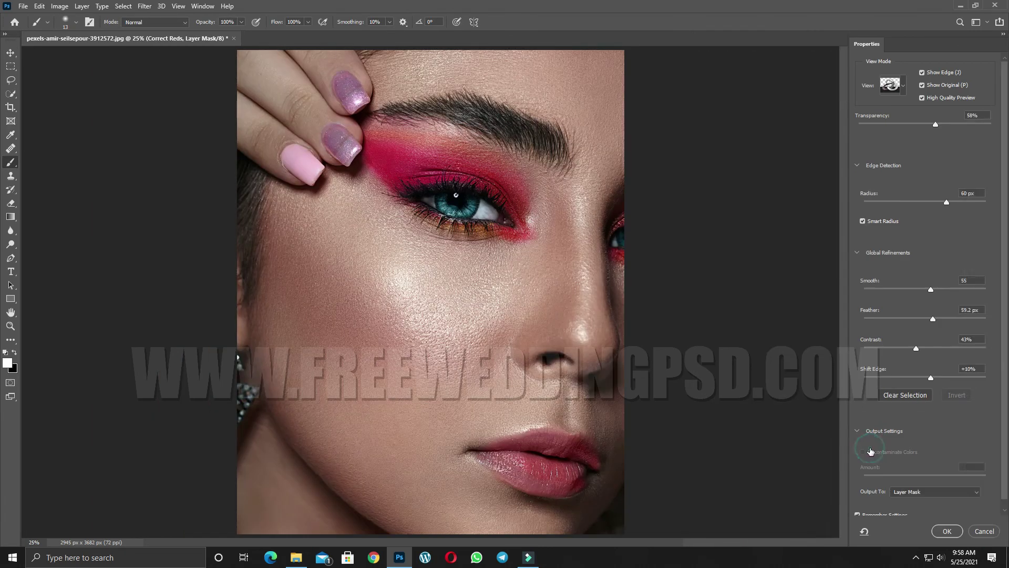
click(985, 532)
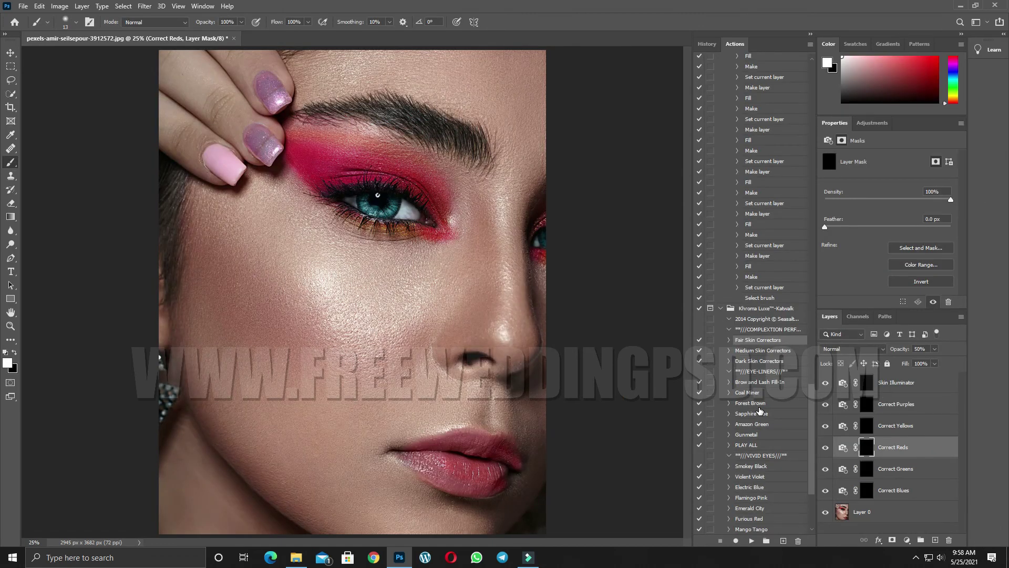
double_click(866, 426)
click(986, 533)
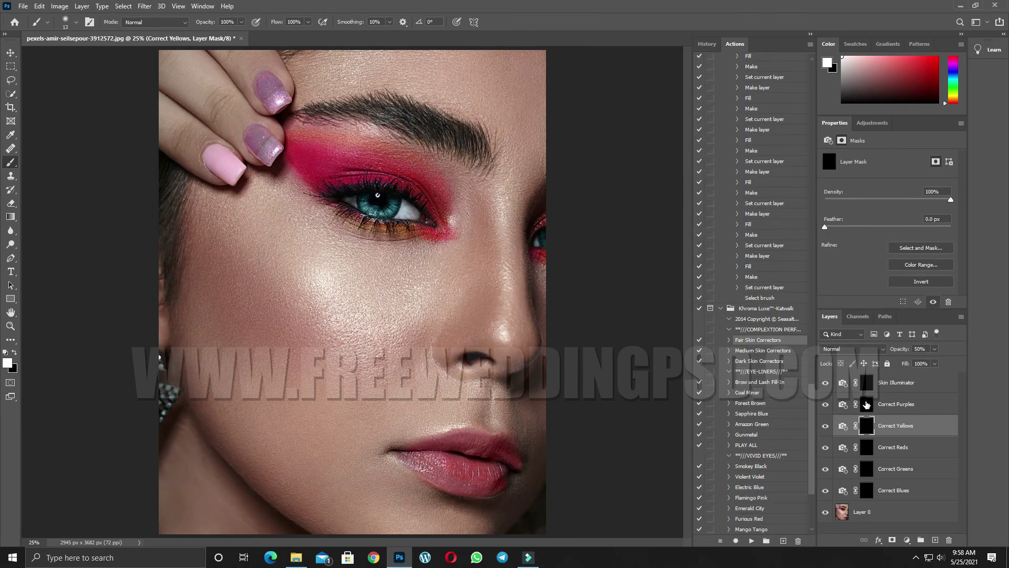
double_click(866, 405)
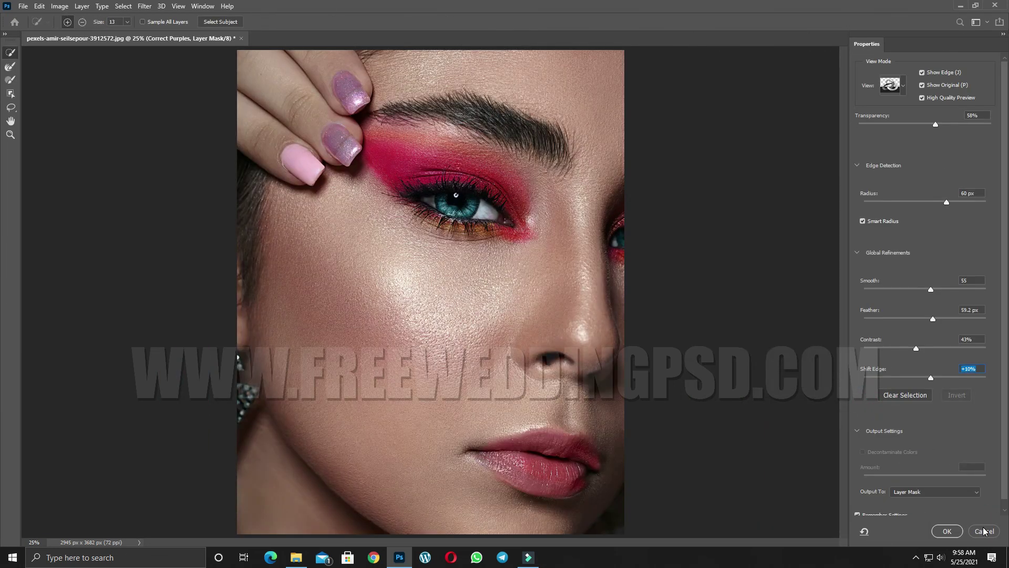
click(985, 530)
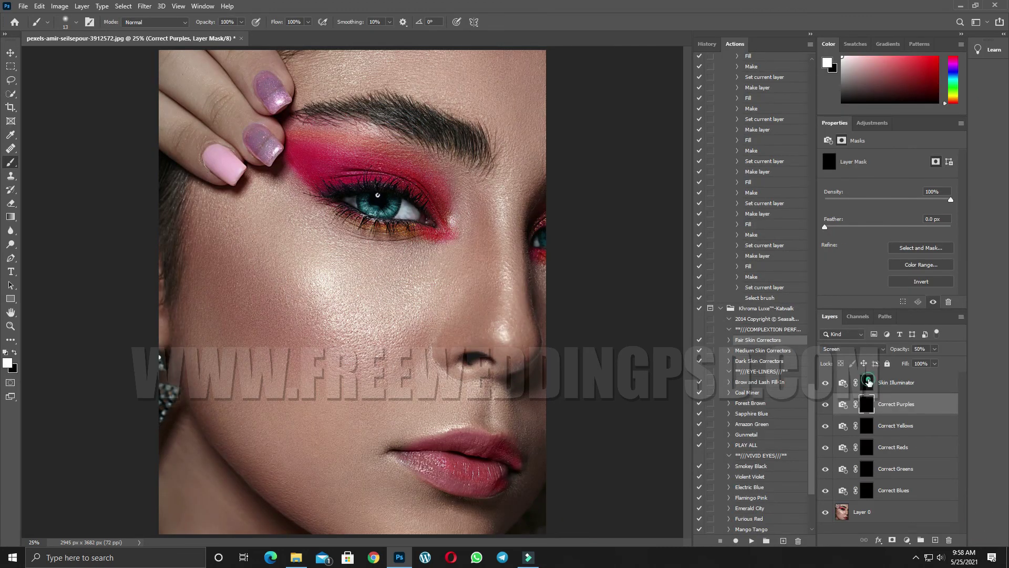
double_click(868, 382)
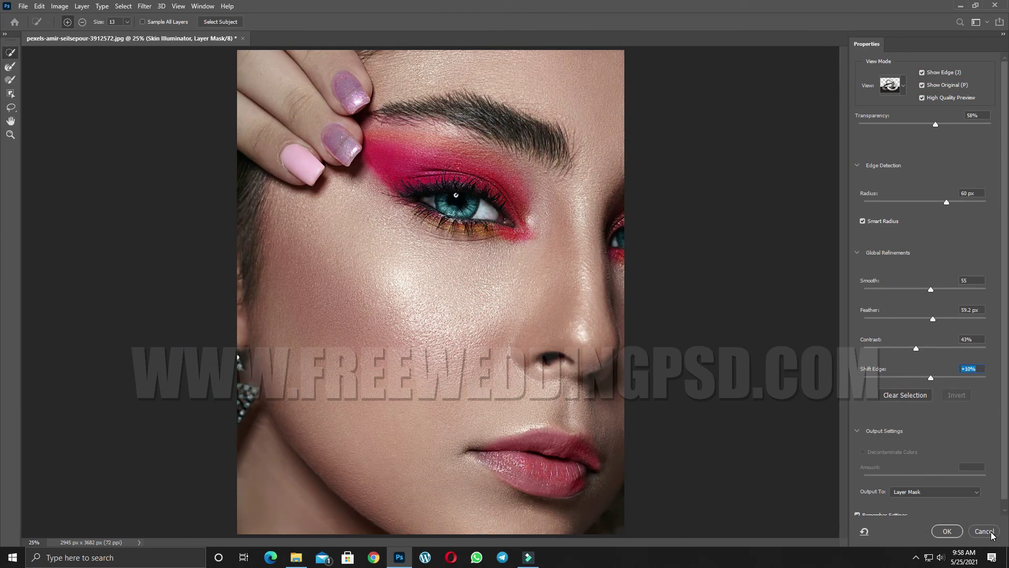
click(983, 531)
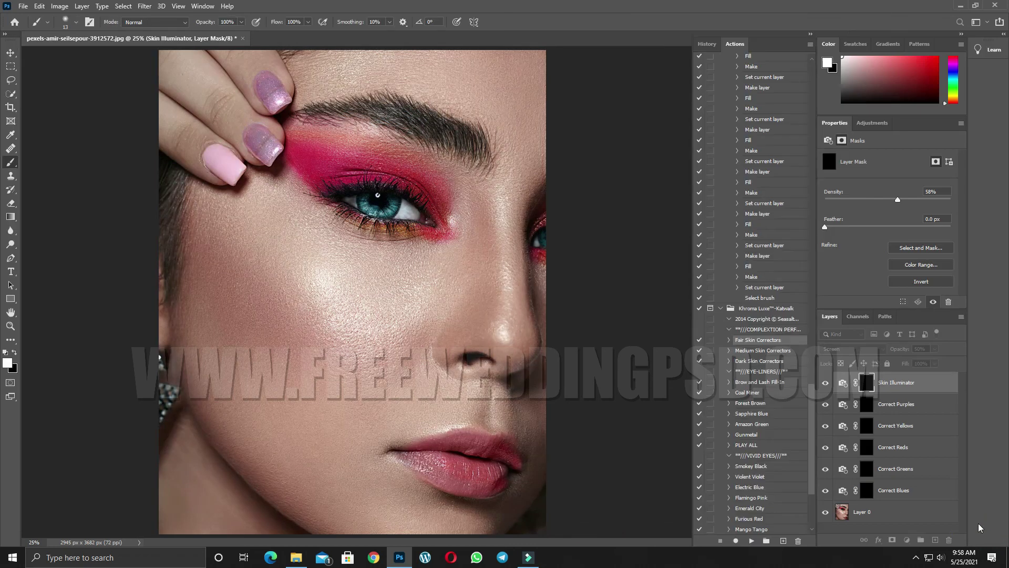